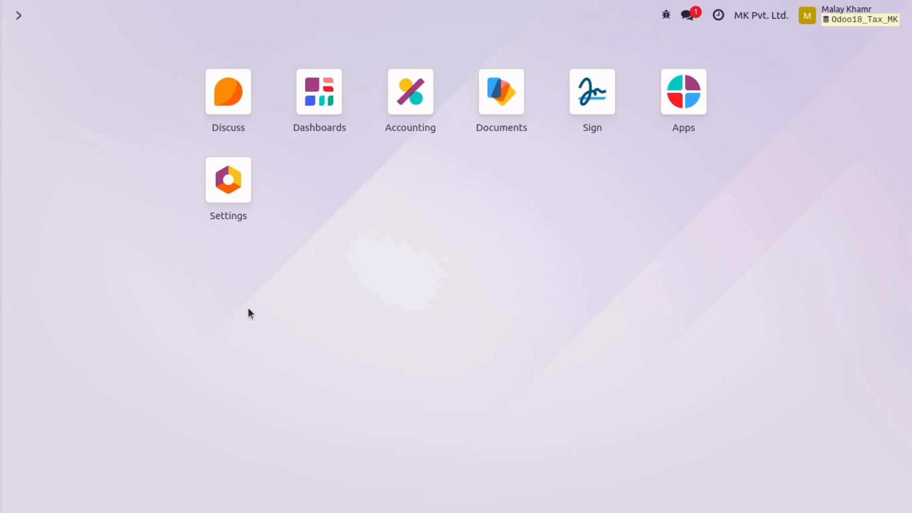
- Open the Tax Return report in Accounting and examine the October 2024 GSTR-1 lines
{"action": "left_click", "coordinate": [414, 111]}
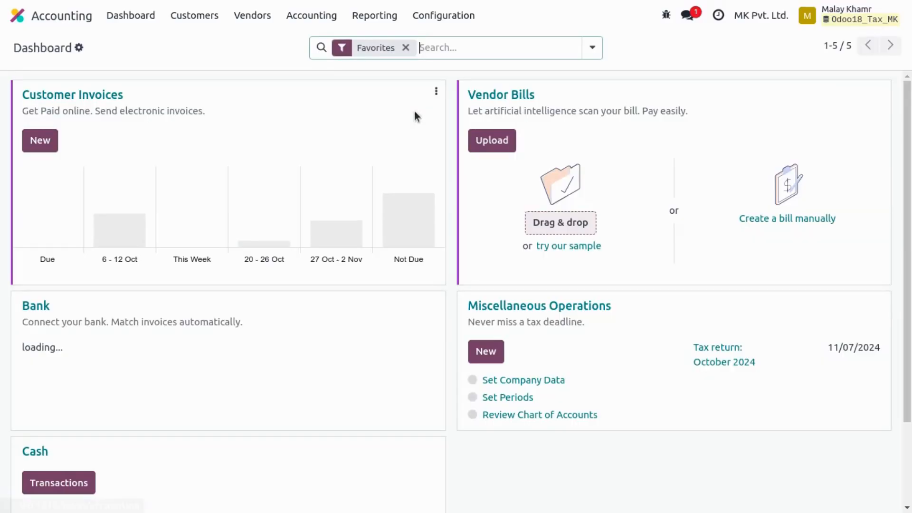
{"action": "left_click", "coordinate": [367, 17]}
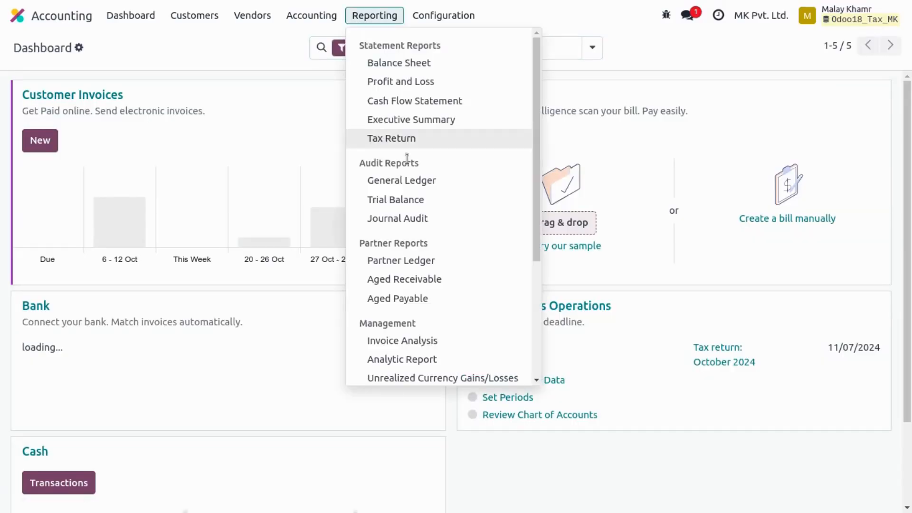
{"action": "left_click", "coordinate": [413, 138]}
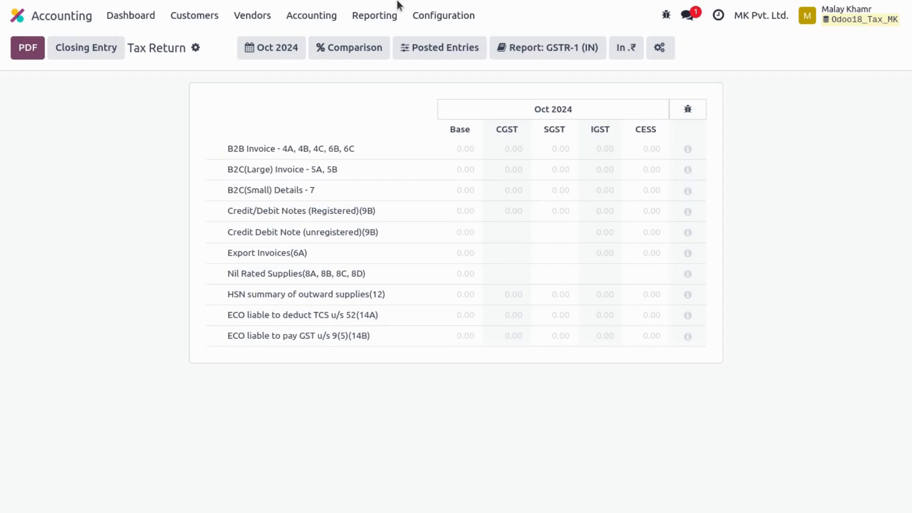
- Open the 5% GST sales tax and examine the accounts and tax grids of its 2.5% SGST S and 2.5% CGST S child taxes
{"action": "left_click", "coordinate": [416, 17]}
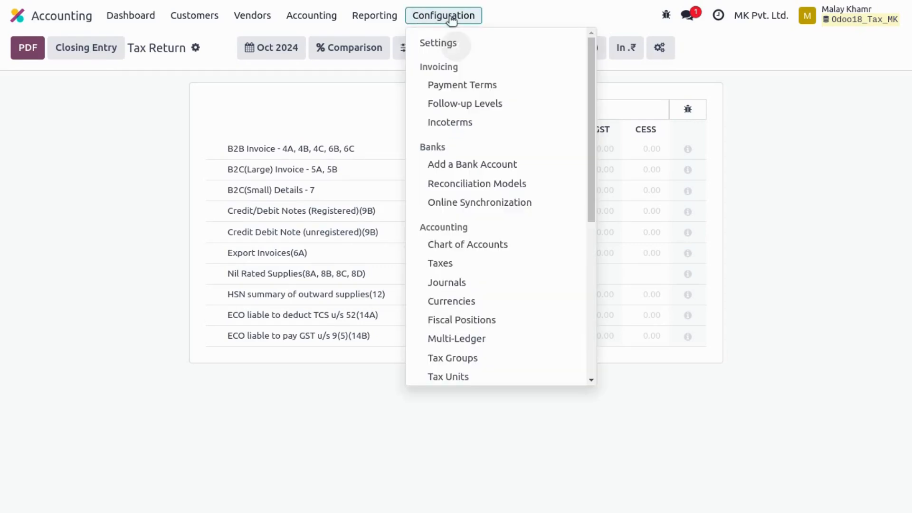
{"action": "left_click", "coordinate": [439, 265]}
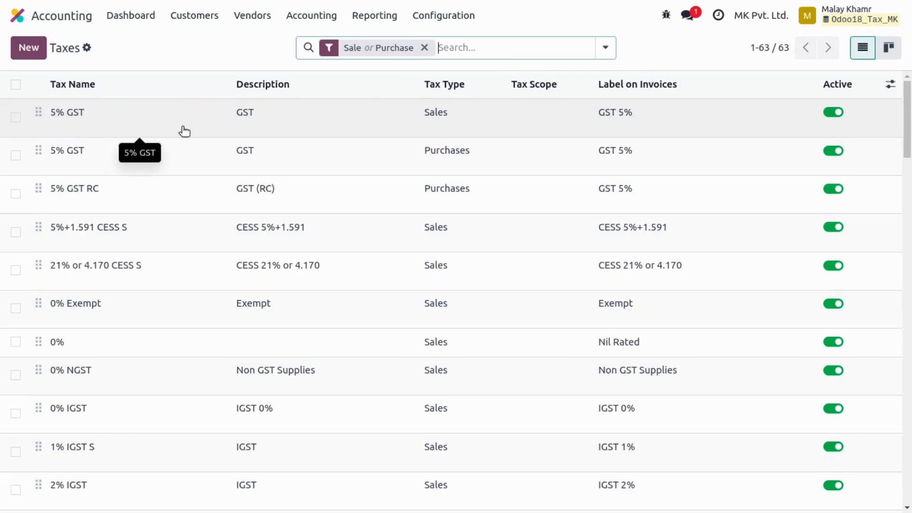
{"action": "left_click", "coordinate": [133, 129]}
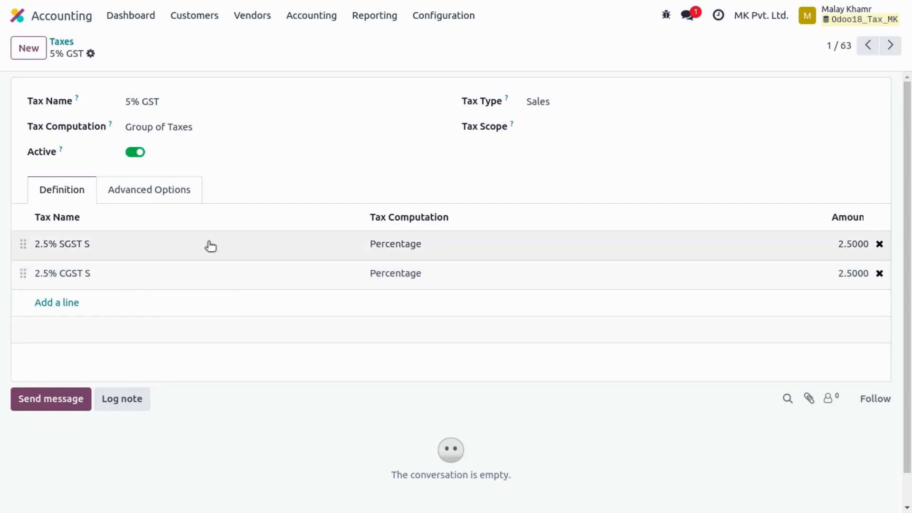
{"action": "left_click", "coordinate": [147, 250]}
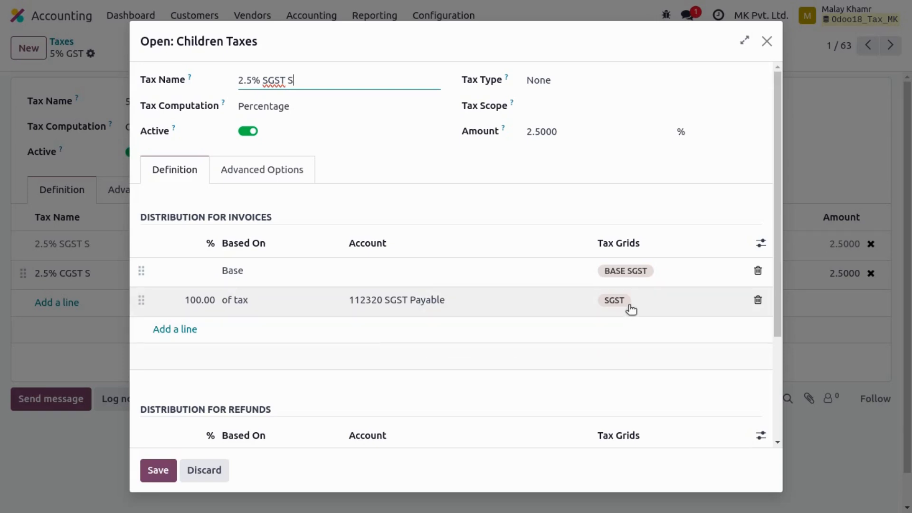
{"action": "left_click", "coordinate": [767, 40]}
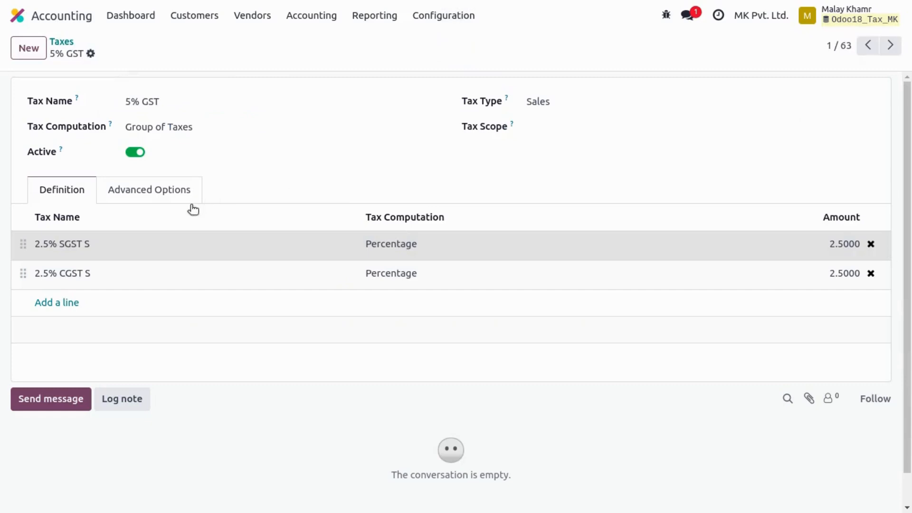
{"action": "left_click", "coordinate": [151, 277]}
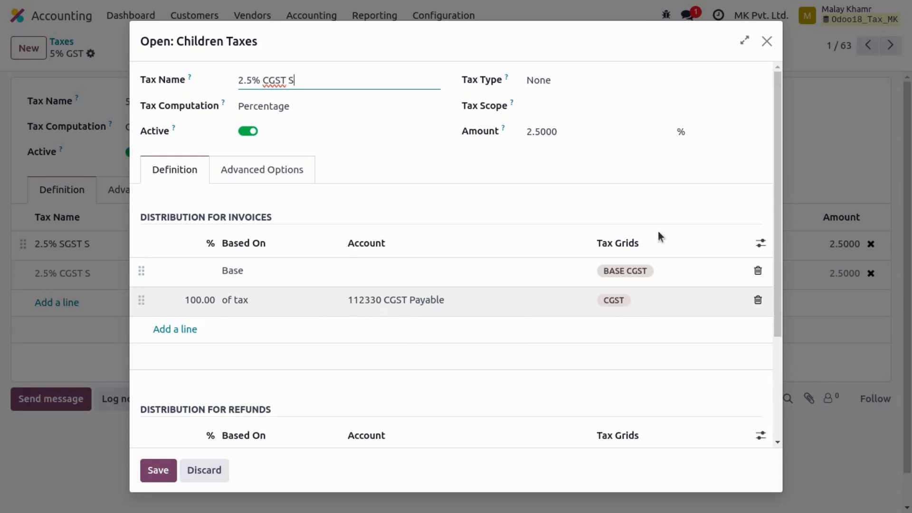
{"action": "left_click", "coordinate": [767, 41]}
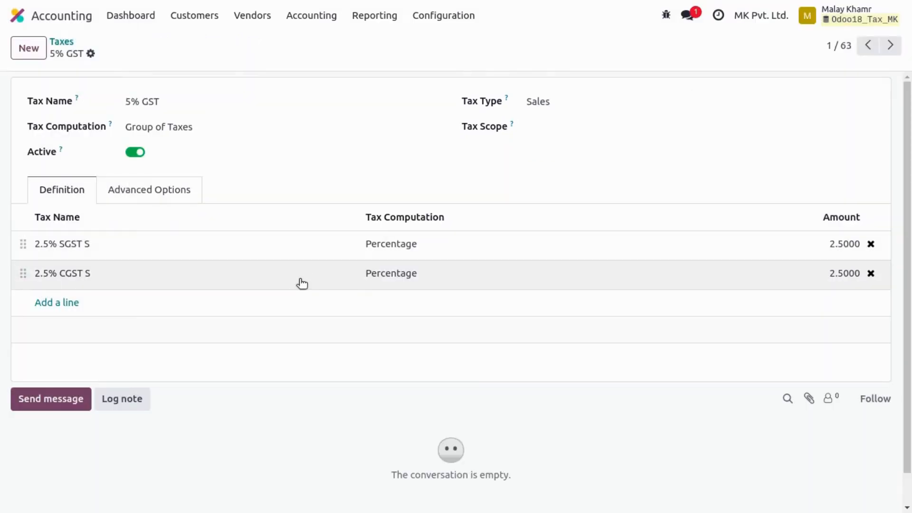
- Create a new customer invoice and choose the unregistered-business customer located in Gujarat
{"action": "left_click", "coordinate": [200, 22]}
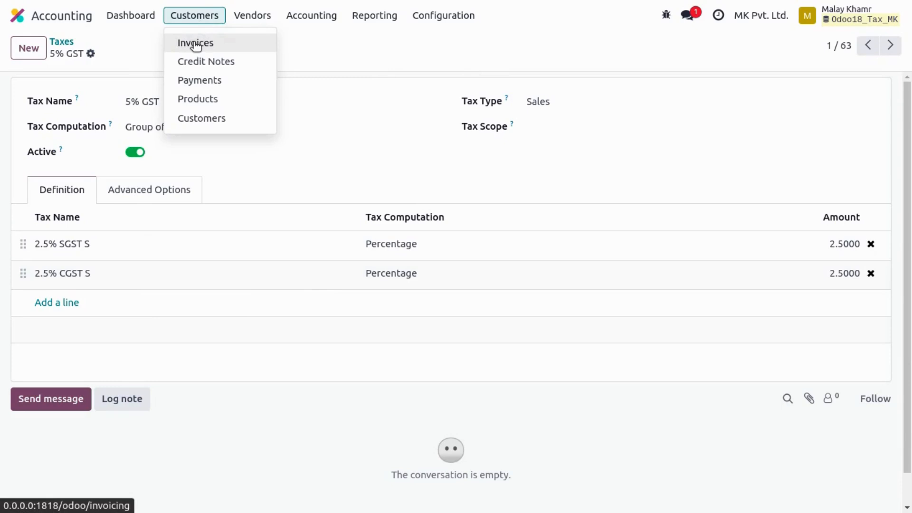
{"action": "left_click", "coordinate": [195, 42]}
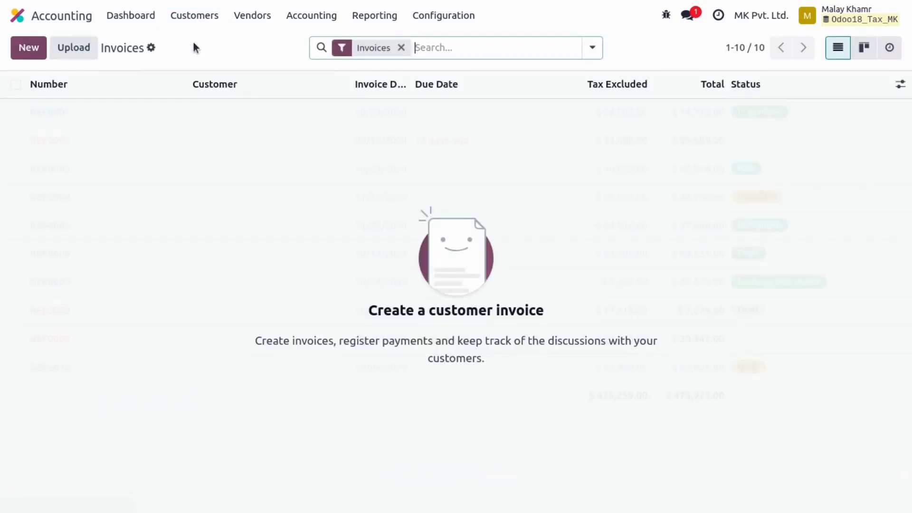
{"action": "left_click", "coordinate": [28, 48]}
{"action": "left_click", "coordinate": [157, 185]}
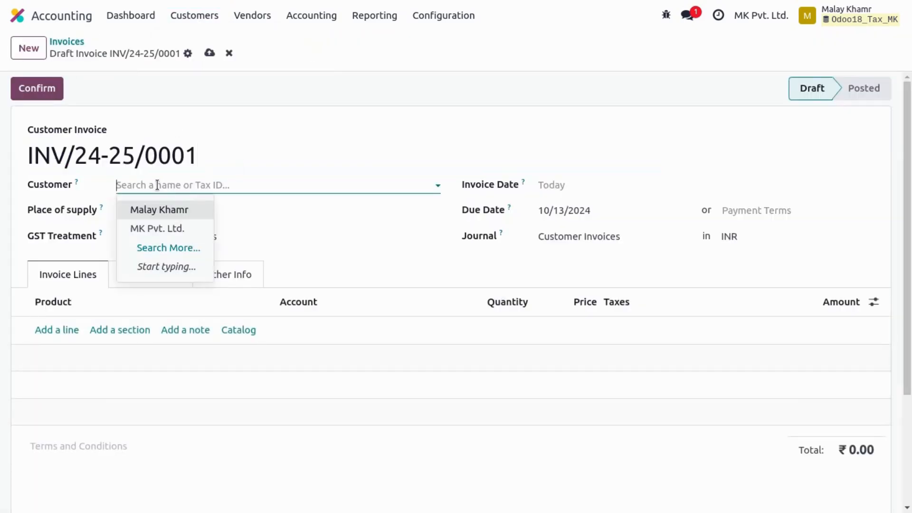
{"action": "left_click", "coordinate": [175, 210]}
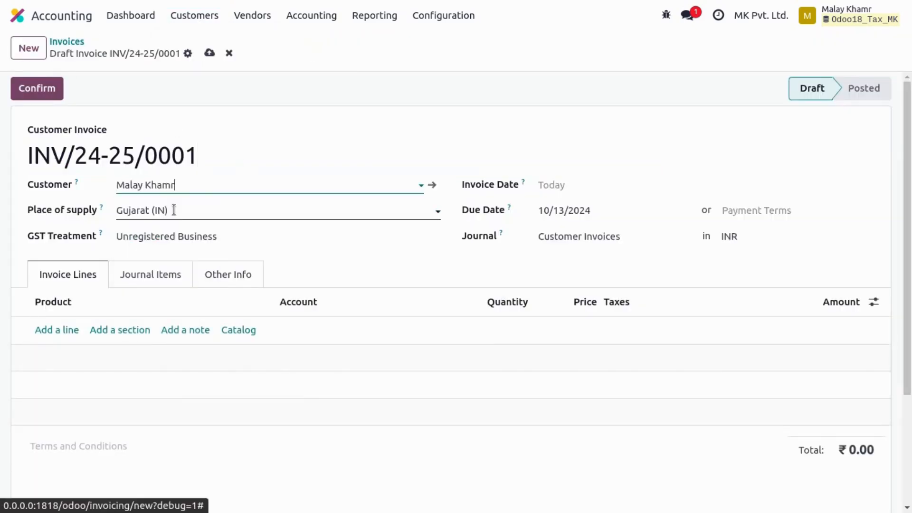
- Add an invoice line for the Service product with a price of 1000 and save the draft
{"action": "left_click", "coordinate": [54, 331]}
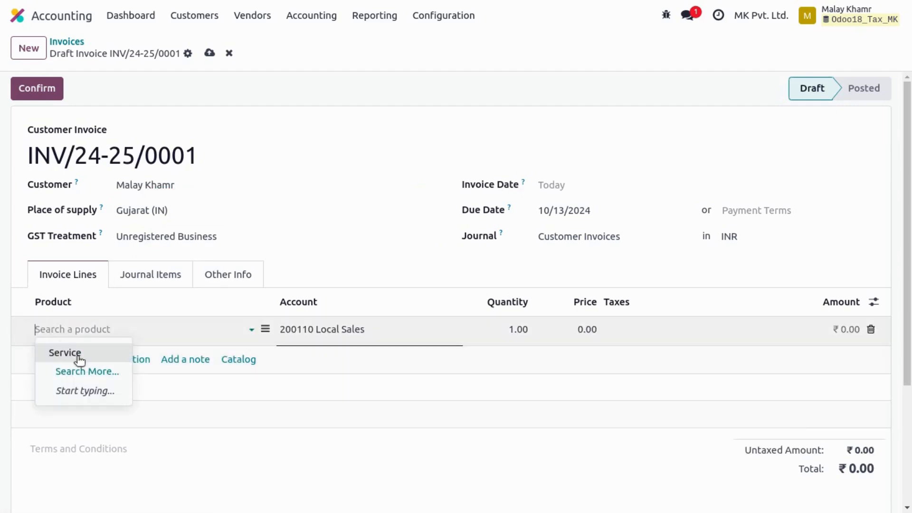
{"action": "left_click", "coordinate": [66, 353]}
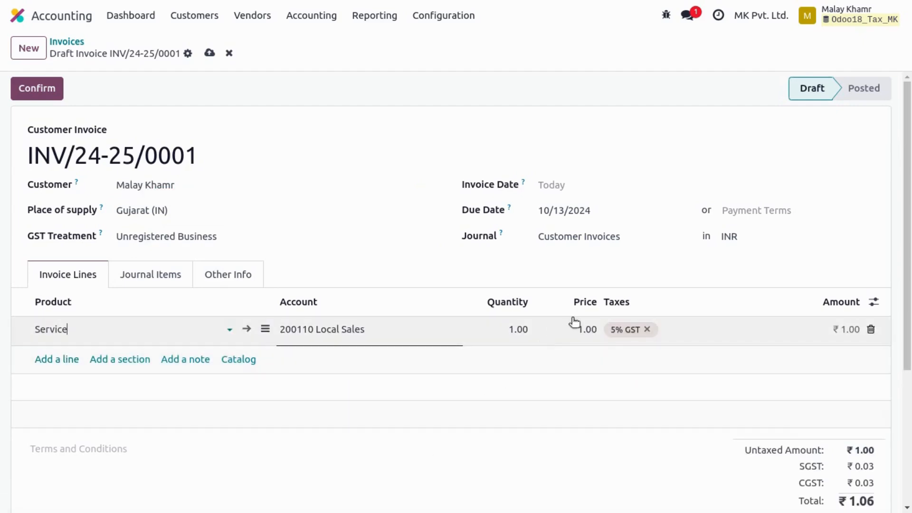
{"action": "left_click", "coordinate": [572, 330]}
{"action": "type", "text": "1000"}
{"action": "left_click", "coordinate": [477, 437]}
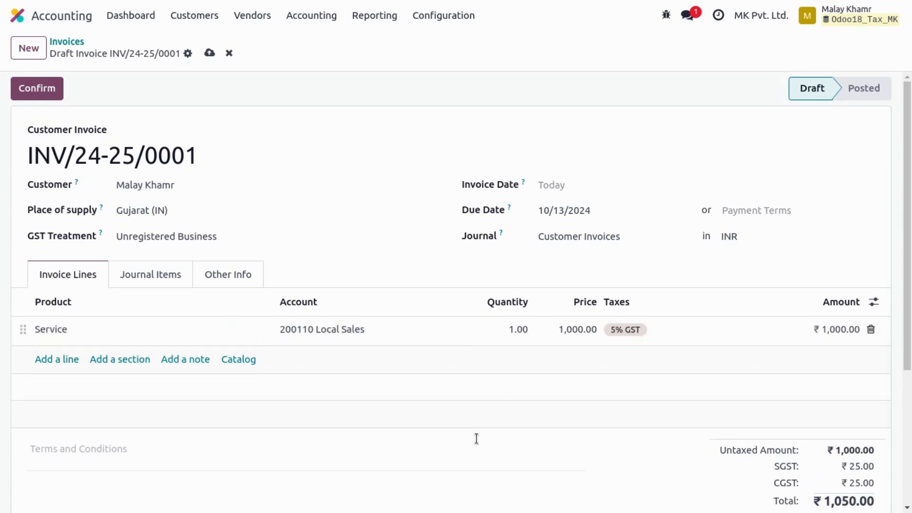
{"action": "left_click", "coordinate": [209, 54]}
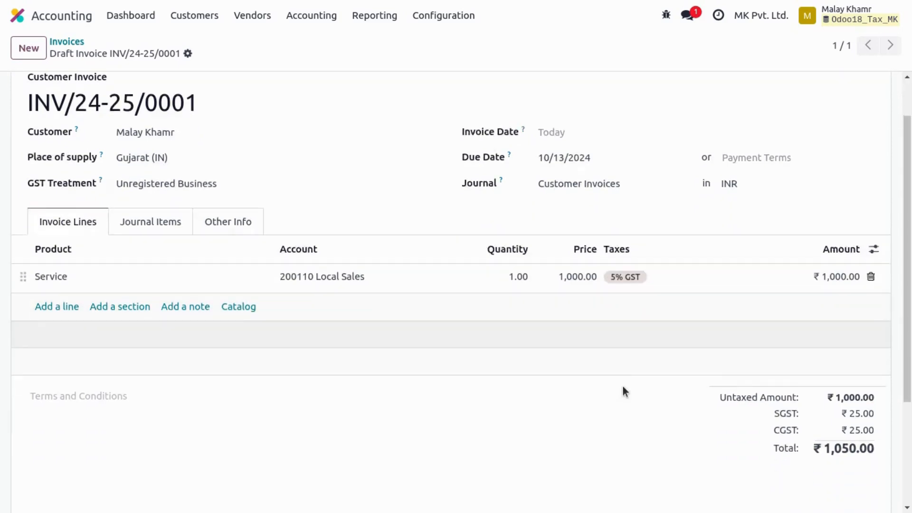
- Examine the draft invoice's tax totals and the tax grids on its journal items
{"action": "scroll", "coordinate": [622, 386], "scroll_direction": "down", "scroll_amount": 3}
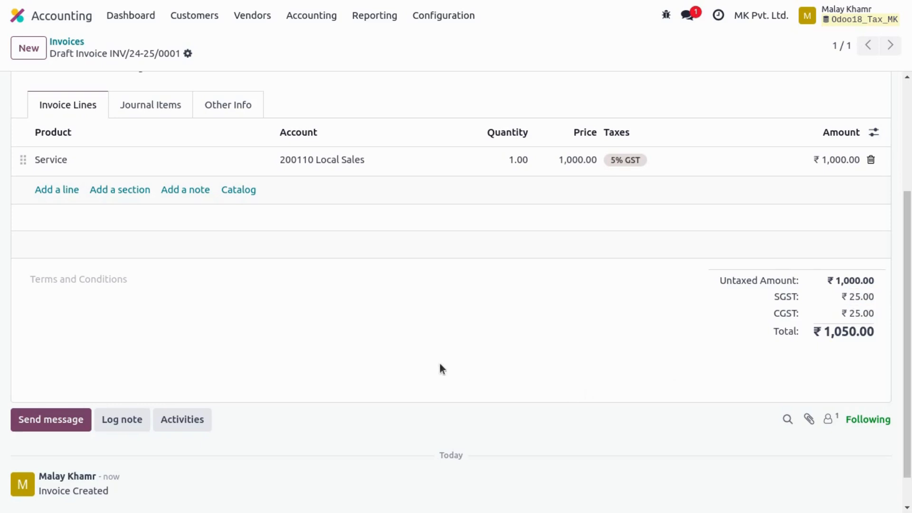
{"action": "scroll", "coordinate": [440, 365], "scroll_direction": "up", "scroll_amount": 4}
{"action": "left_click", "coordinate": [143, 274]}
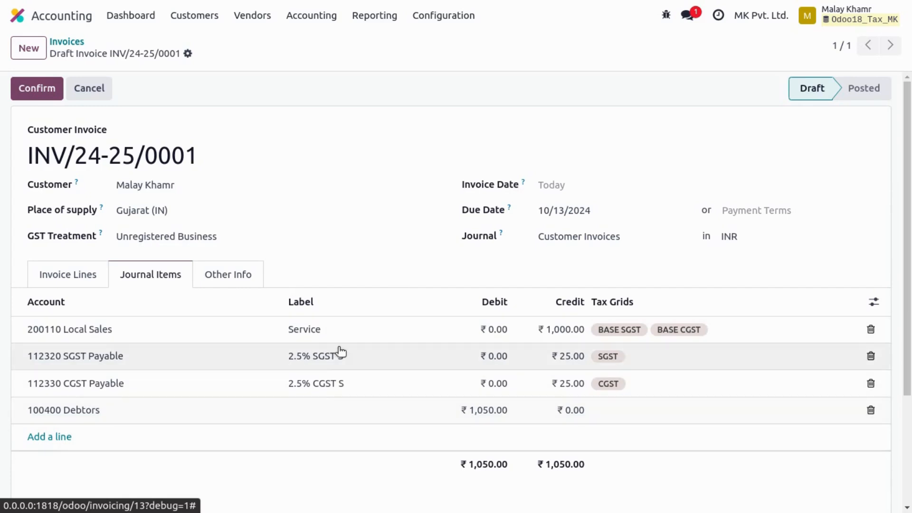
- Confirm the customer invoice and open the Tax Return report to check its effect
{"action": "left_click", "coordinate": [20, 89]}
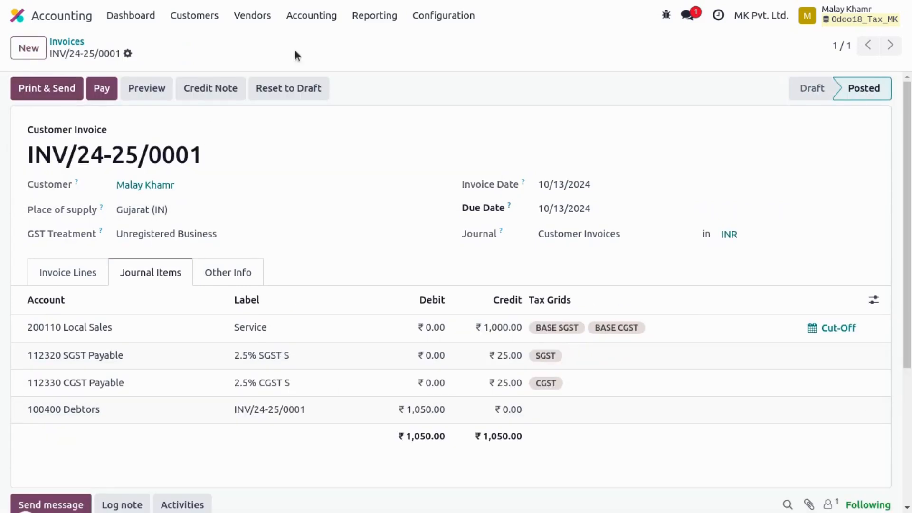
{"action": "left_click", "coordinate": [388, 19]}
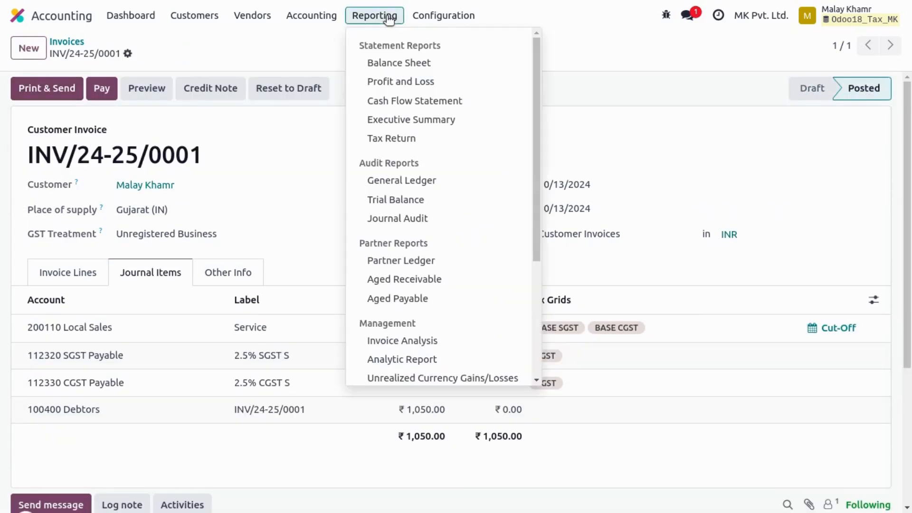
{"action": "left_click", "coordinate": [382, 138]}
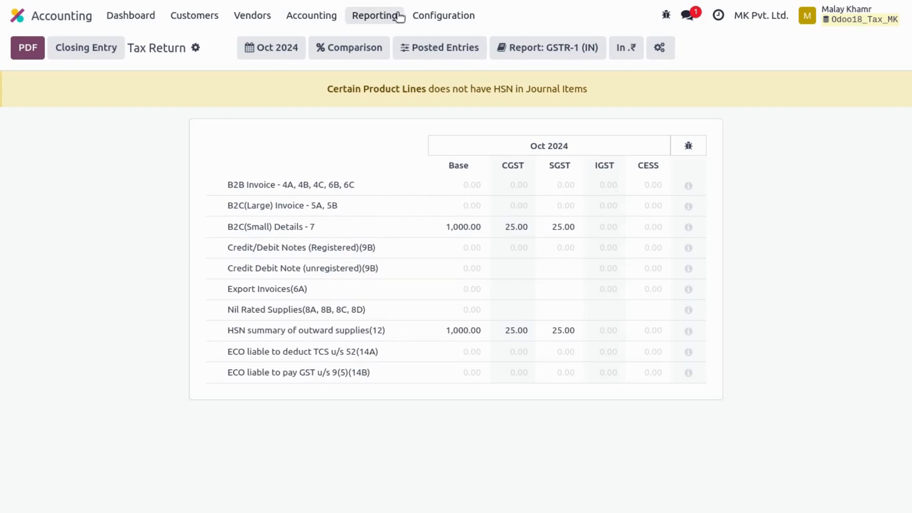
- Remove the SGST tax grid from the 100% of tax invoice distribution line of 5% GST's child tax 2.5% SGST S, and save
{"action": "left_click", "coordinate": [431, 15]}
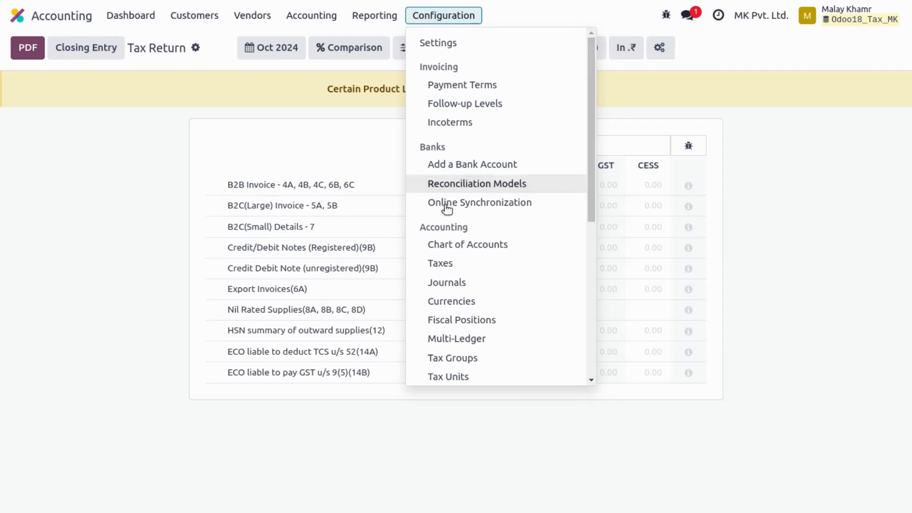
{"action": "left_click", "coordinate": [466, 265]}
{"action": "left_click", "coordinate": [201, 129]}
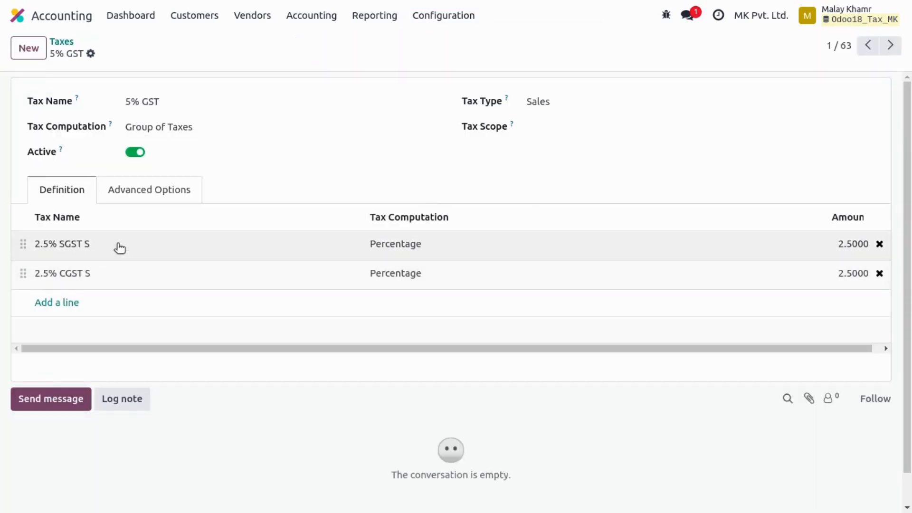
{"action": "left_click", "coordinate": [120, 243]}
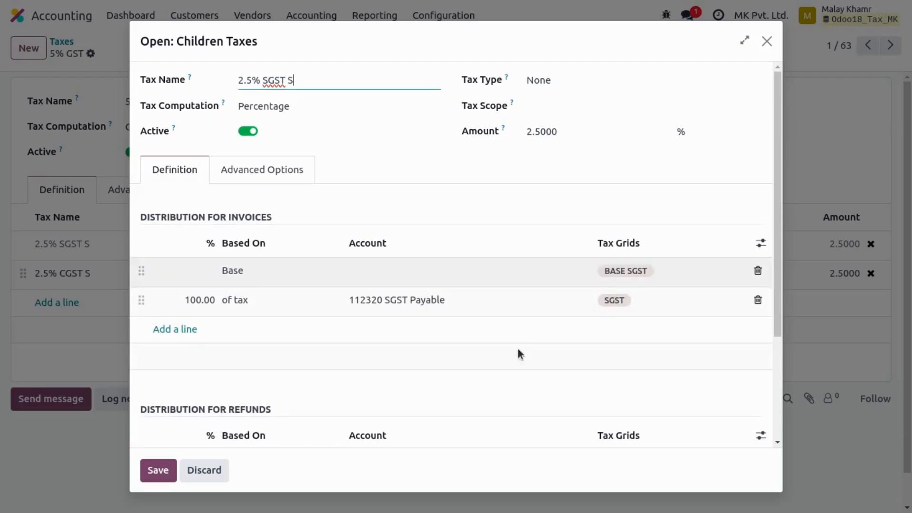
{"action": "left_click", "coordinate": [656, 306]}
{"action": "key", "text": "BackSpace"}
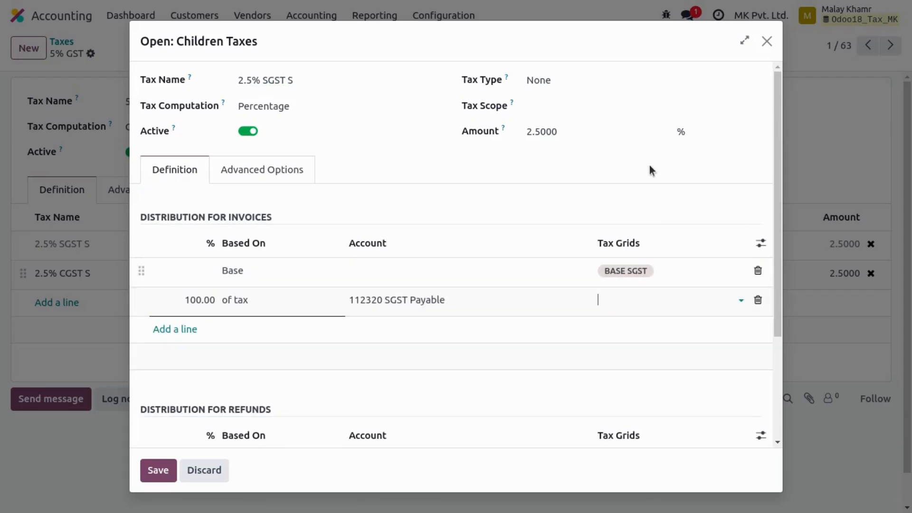
{"action": "left_click", "coordinate": [155, 471]}
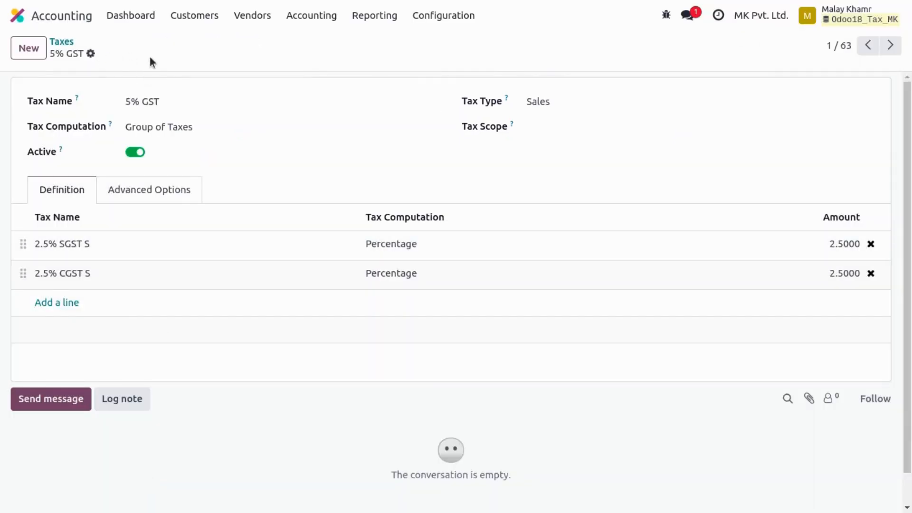
- Start a second customer invoice for the same Gujarat-based customer
{"action": "left_click", "coordinate": [201, 23]}
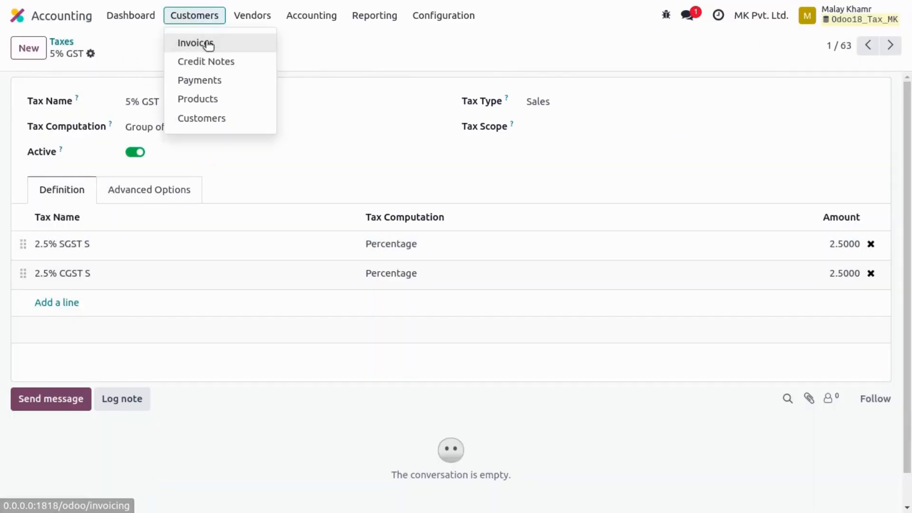
{"action": "left_click", "coordinate": [208, 43]}
{"action": "left_click", "coordinate": [26, 48]}
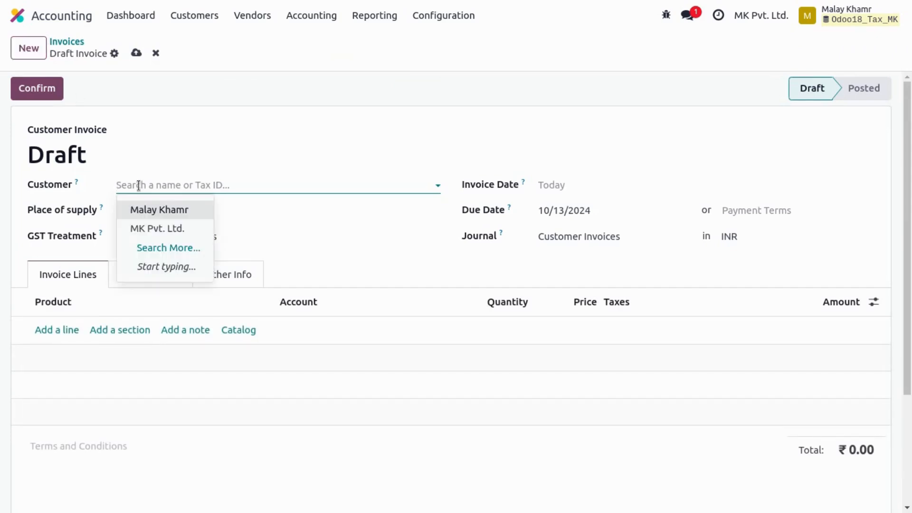
{"action": "left_click", "coordinate": [150, 211]}
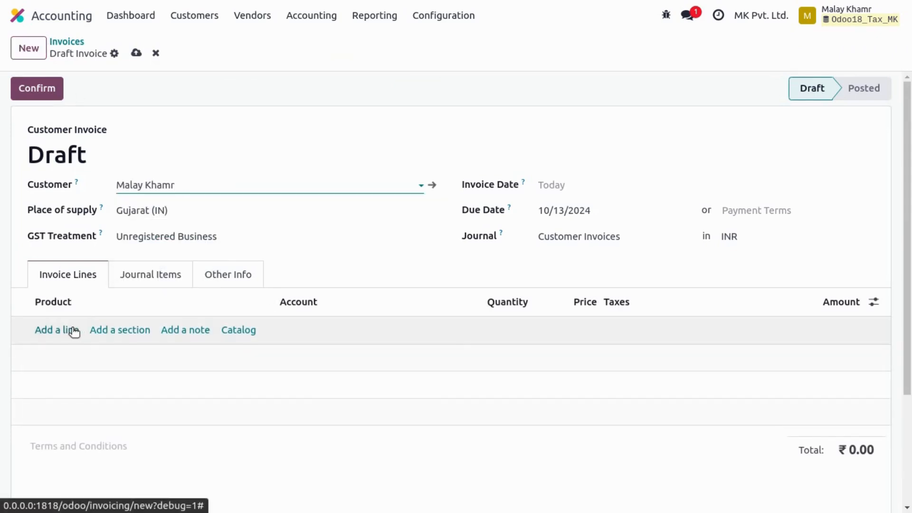
- Add a Service line priced at 1000 to the second invoice and save it as a draft
{"action": "left_click", "coordinate": [71, 329]}
{"action": "left_click", "coordinate": [71, 352]}
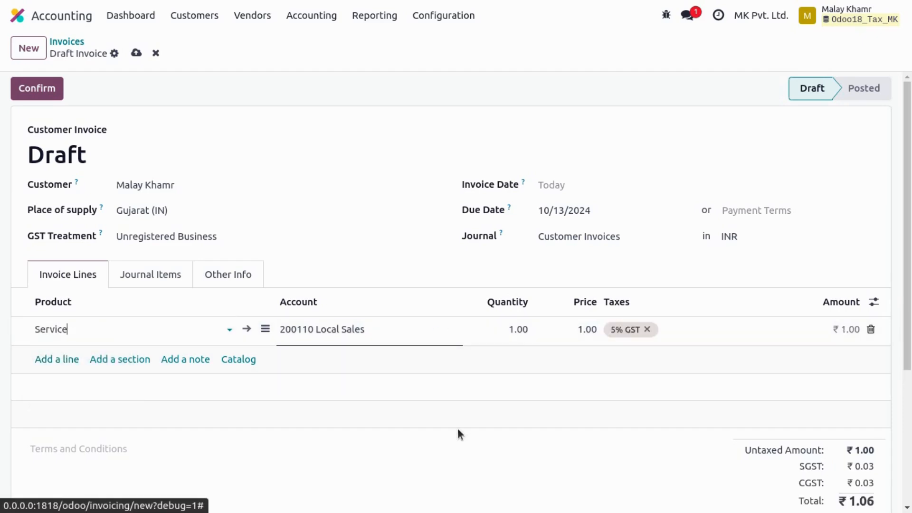
{"action": "type", "text": "1000"}
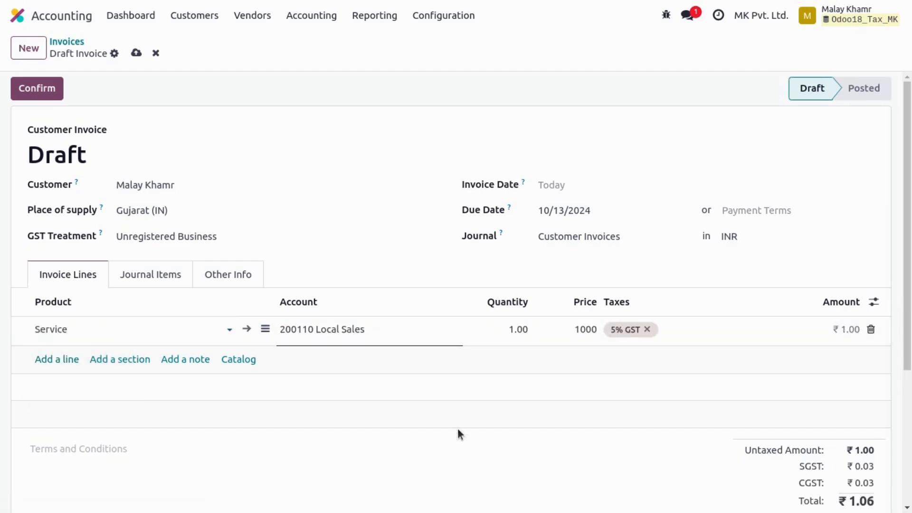
{"action": "left_click", "coordinate": [457, 428]}
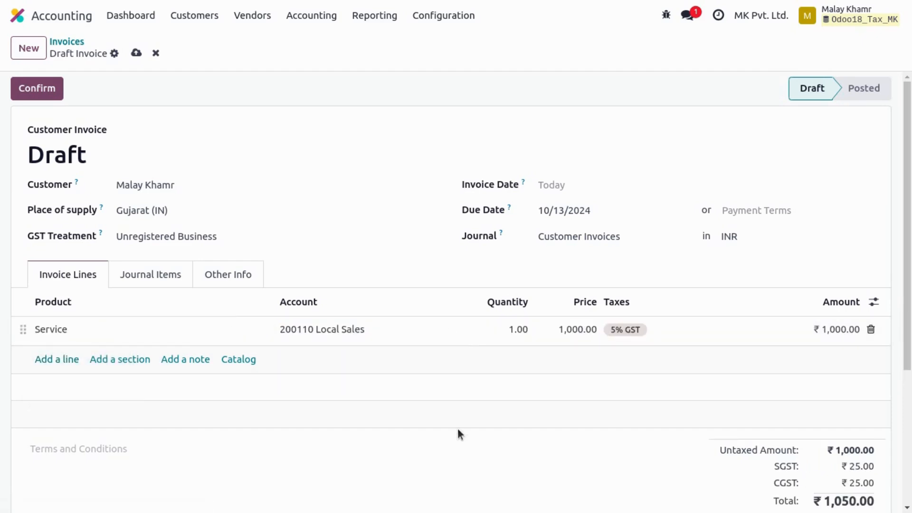
{"action": "left_click", "coordinate": [135, 53]}
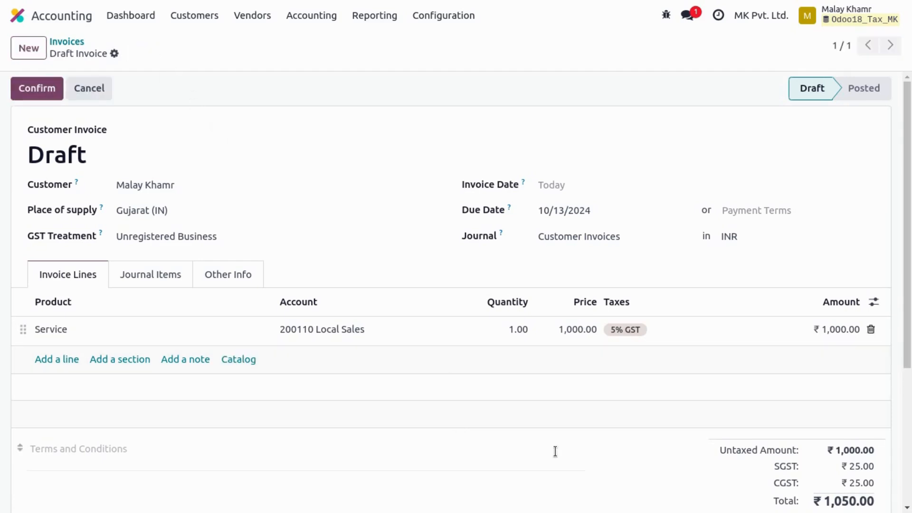
- Review the draft invoice's tax totals and inspect the tax grids on its journal items
{"action": "scroll", "coordinate": [639, 479], "scroll_direction": "down", "scroll_amount": 2}
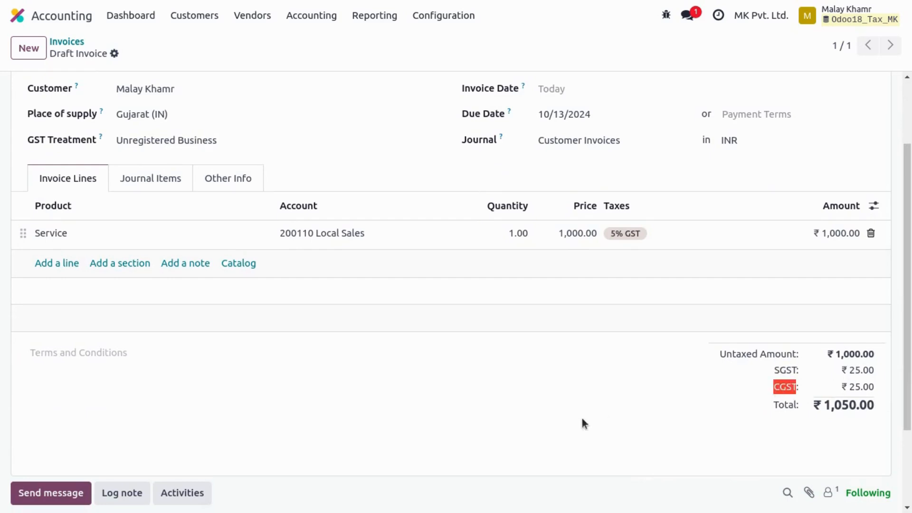
{"action": "scroll", "coordinate": [582, 418], "scroll_direction": "up", "scroll_amount": 2}
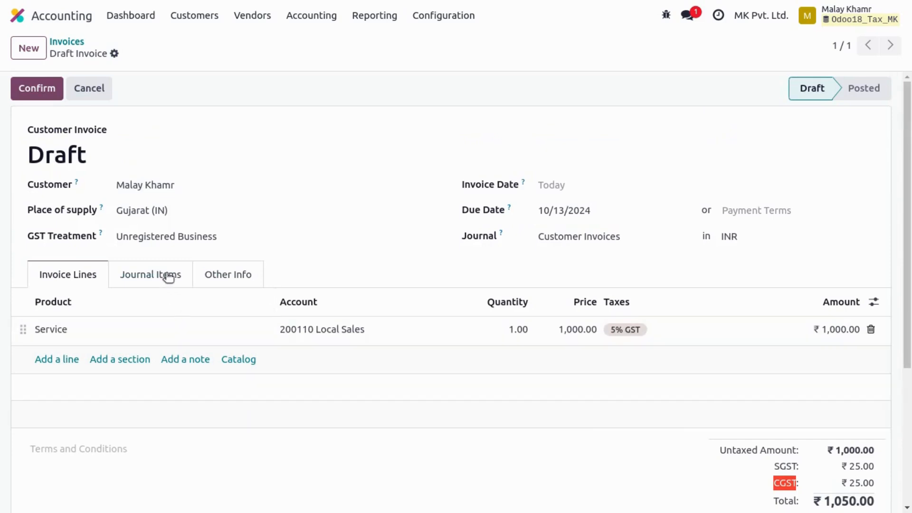
{"action": "left_click", "coordinate": [169, 275]}
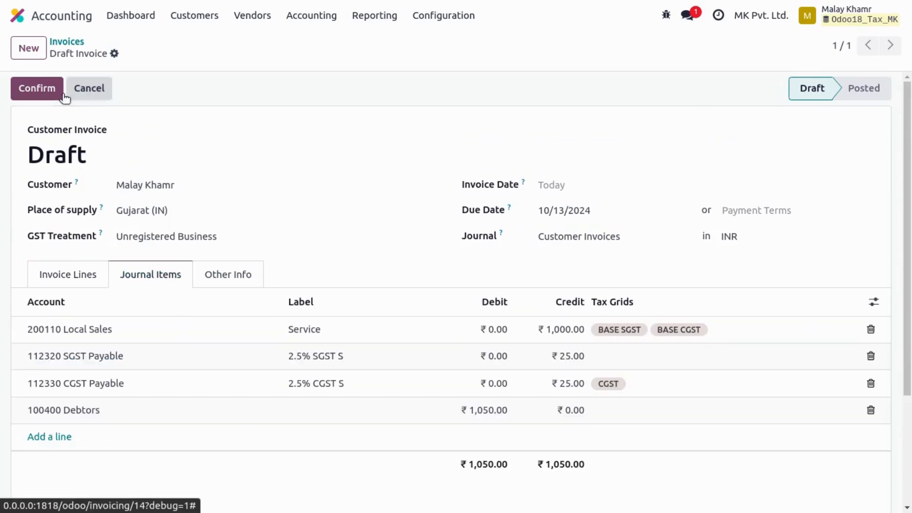
- Confirm the second customer invoice and open the Tax Return report to check its effect
{"action": "left_click", "coordinate": [29, 88]}
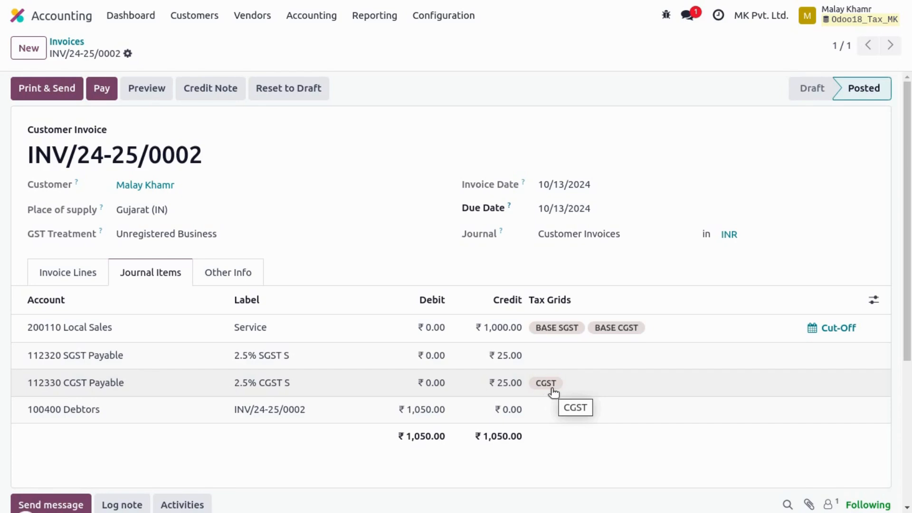
{"action": "left_click", "coordinate": [374, 15]}
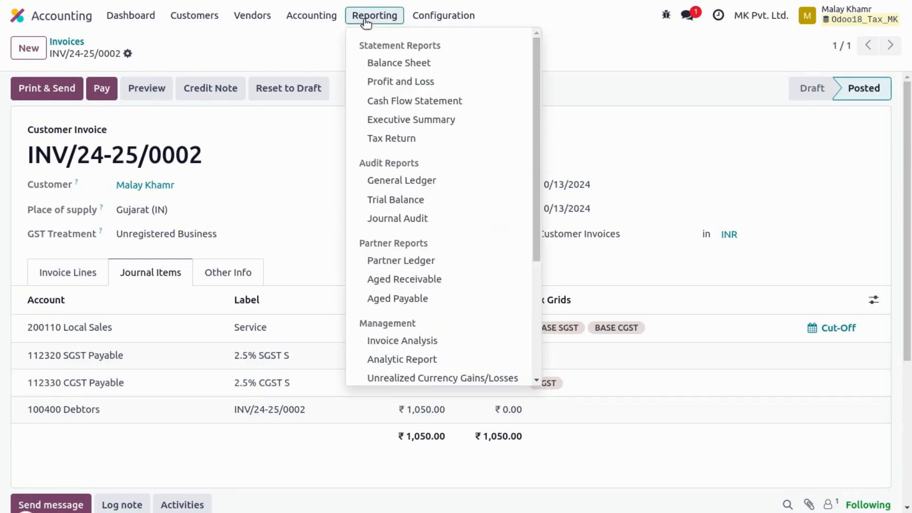
{"action": "left_click", "coordinate": [401, 138]}
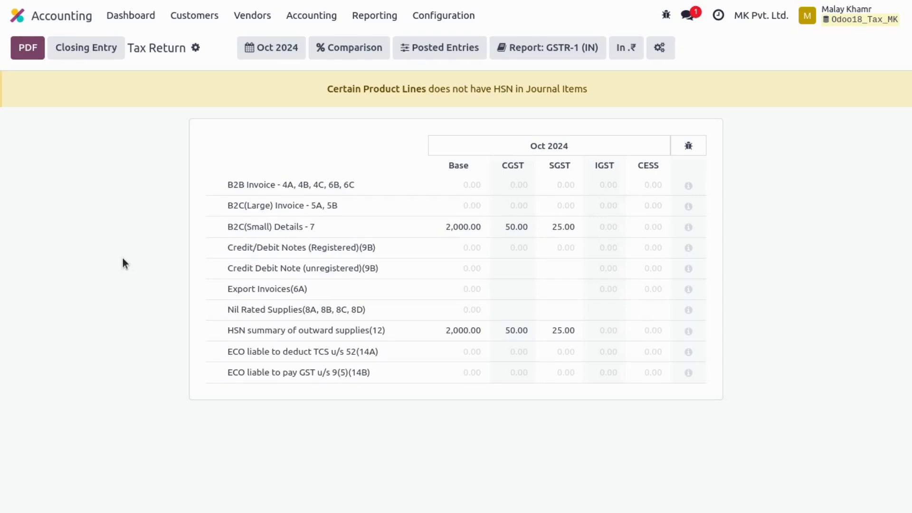
- Search the Apps list for the module account_update_tax_tags to check that it is installed
{"action": "left_click", "coordinate": [17, 16]}
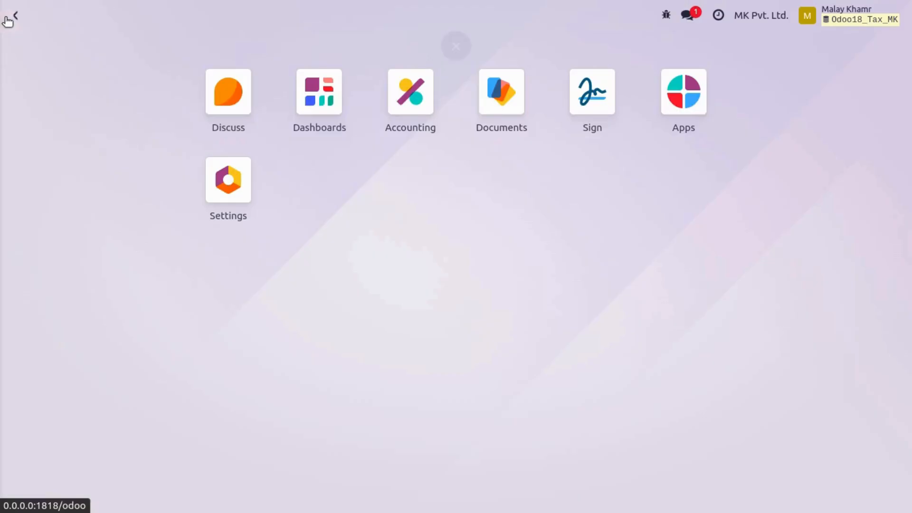
{"action": "left_click", "coordinate": [673, 95]}
{"action": "key", "text": "BackSpace"}
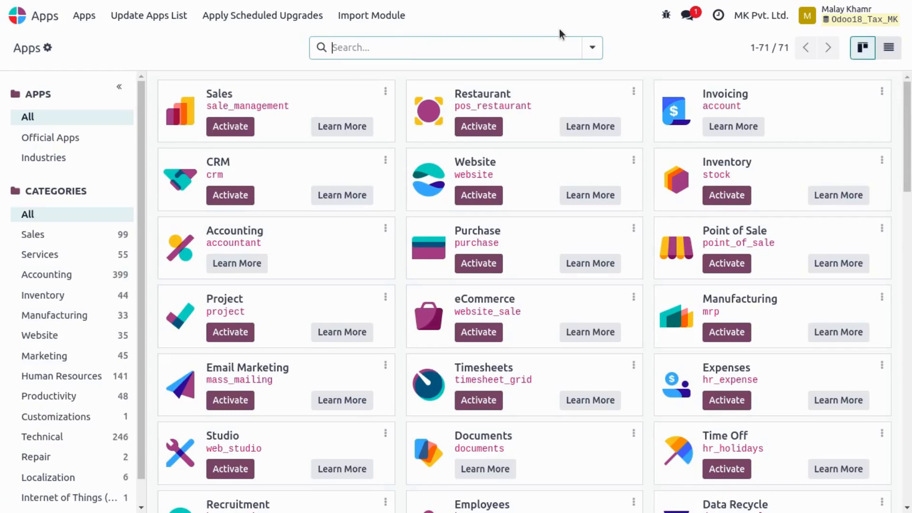
{"action": "type", "text": "account_update_tax_tags"}
{"action": "key", "text": "Return"}
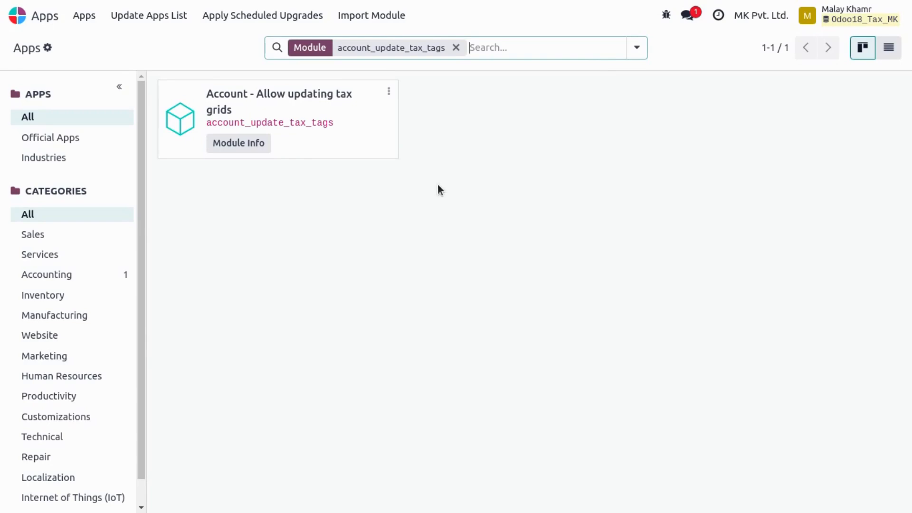
- Look in the Accounting settings for the option to update tax tags on existing journal entries
{"action": "left_click", "coordinate": [8, 19]}
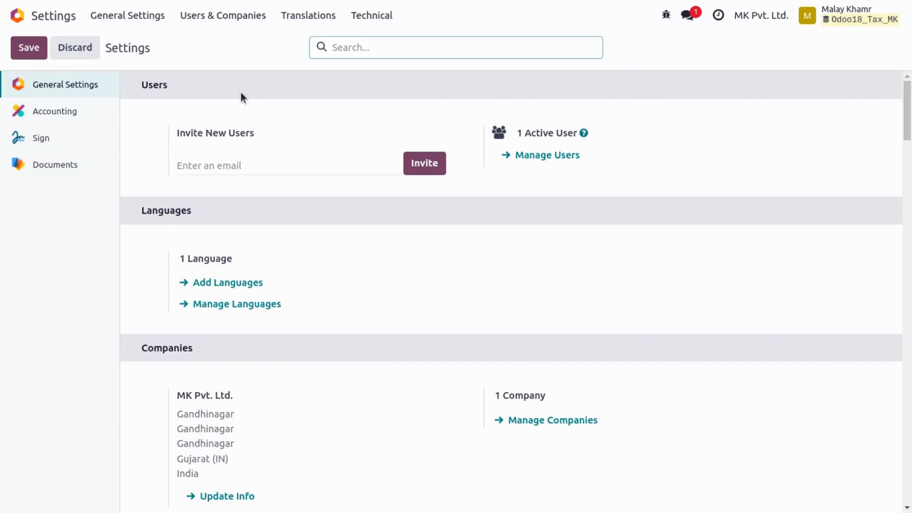
{"action": "left_click", "coordinate": [382, 17]}
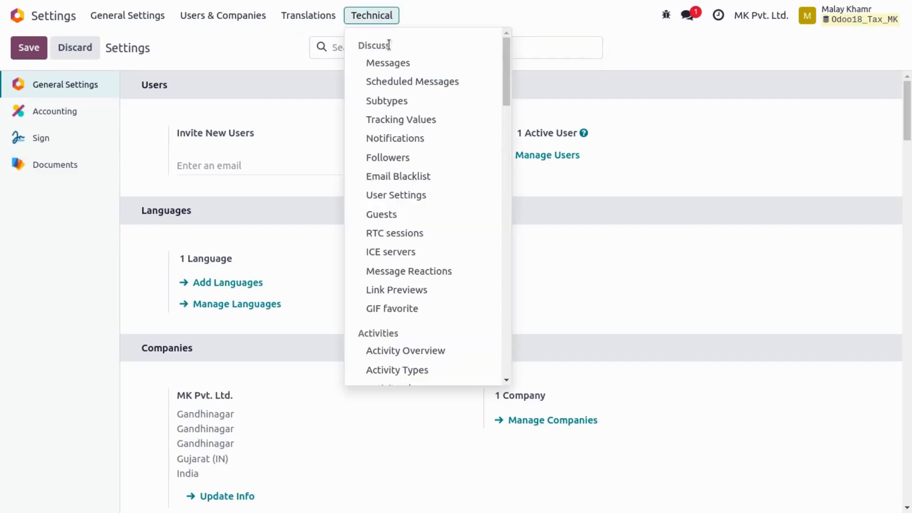
{"action": "left_click", "coordinate": [52, 112]}
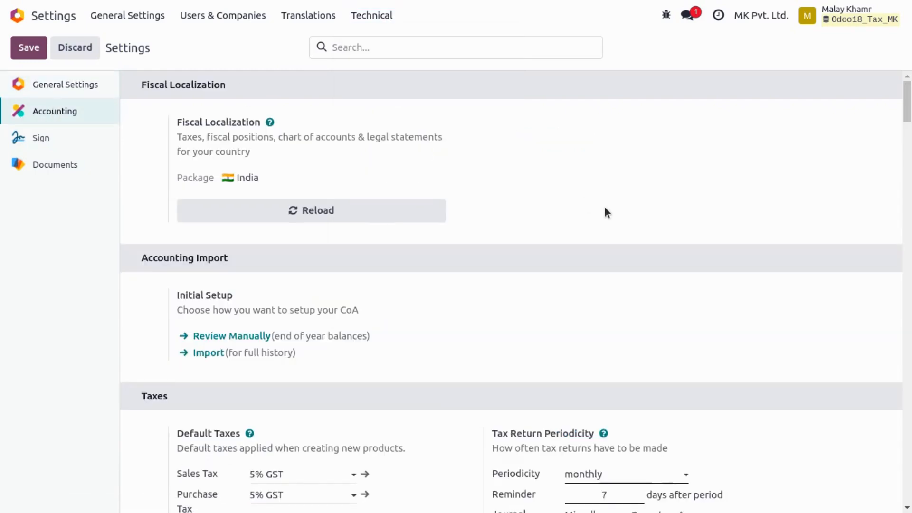
{"action": "scroll", "coordinate": [605, 209], "scroll_direction": "down", "scroll_amount": 4}
{"action": "scroll", "coordinate": [200, 200], "scroll_direction": "down", "scroll_amount": 5}
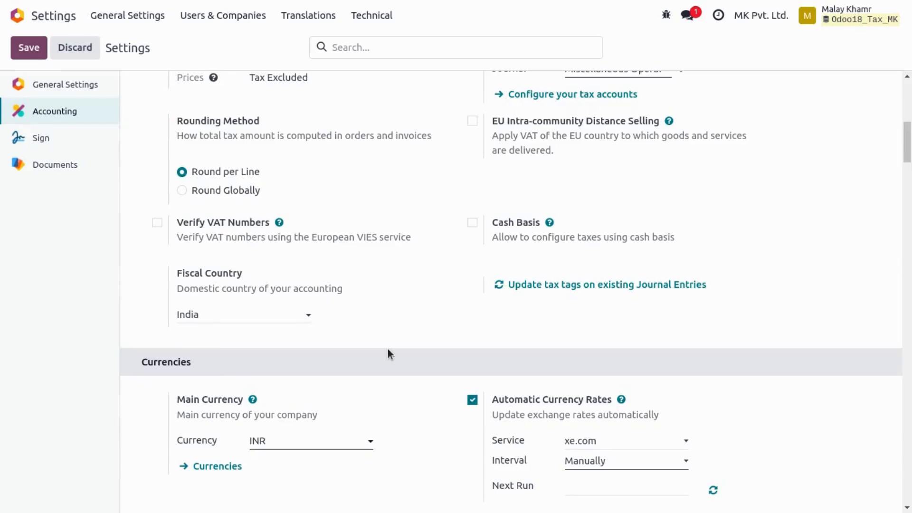
{"action": "scroll", "coordinate": [388, 356], "scroll_direction": "up", "scroll_amount": 9}
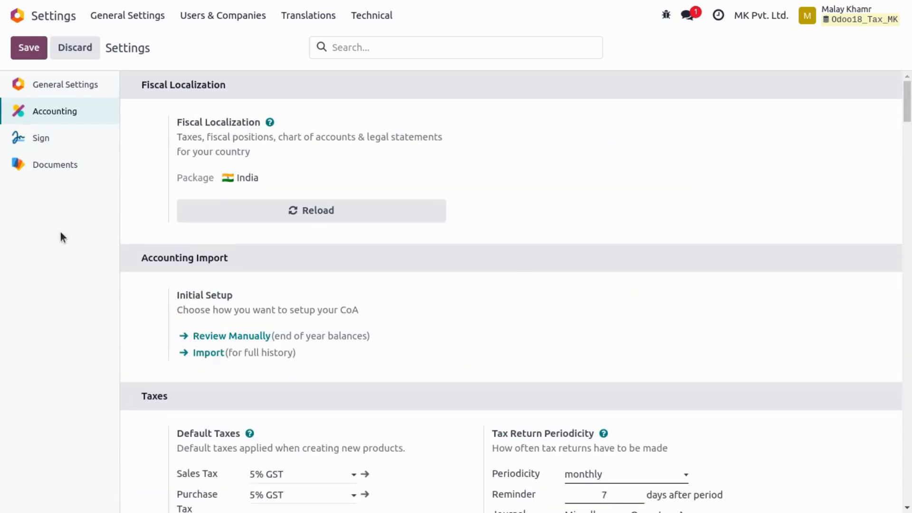
- Return to Accounting and reopen the Tax Return report to review the amounts before changing the tax
{"action": "left_click", "coordinate": [17, 14]}
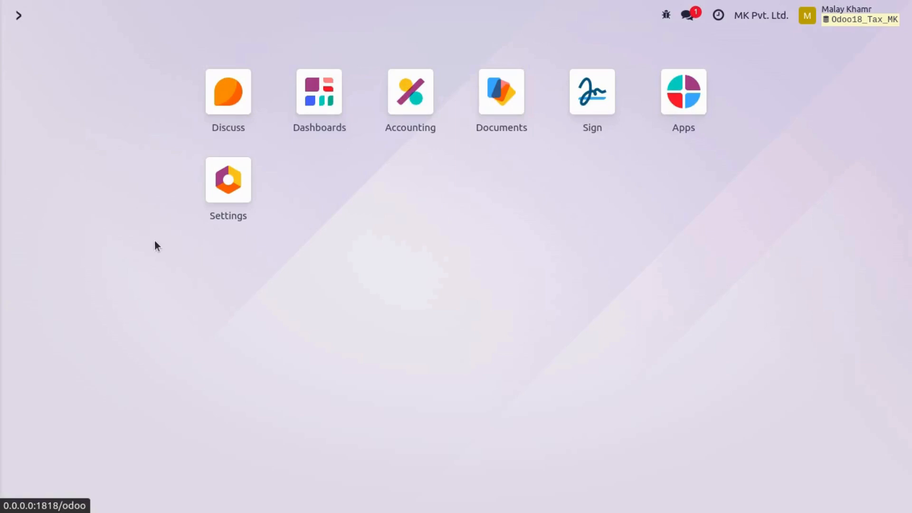
{"action": "left_click", "coordinate": [400, 120]}
{"action": "left_click", "coordinate": [374, 17]}
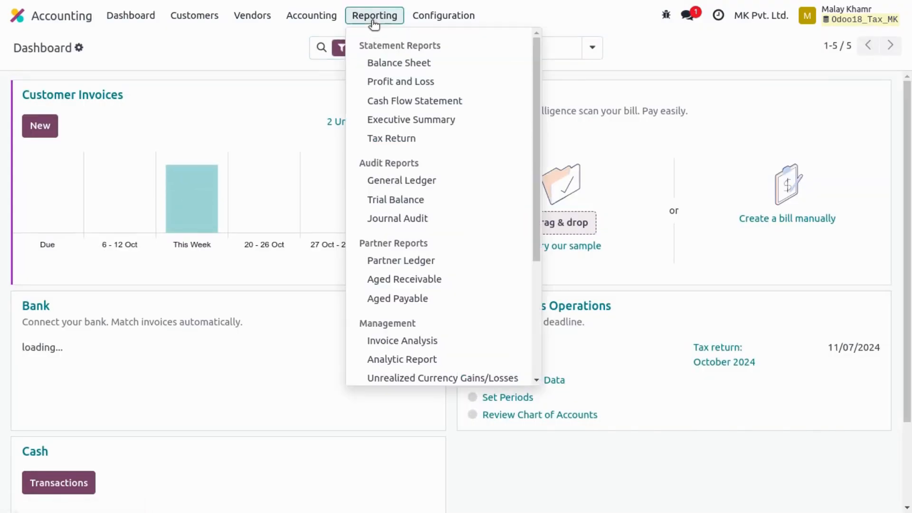
{"action": "left_click", "coordinate": [414, 142]}
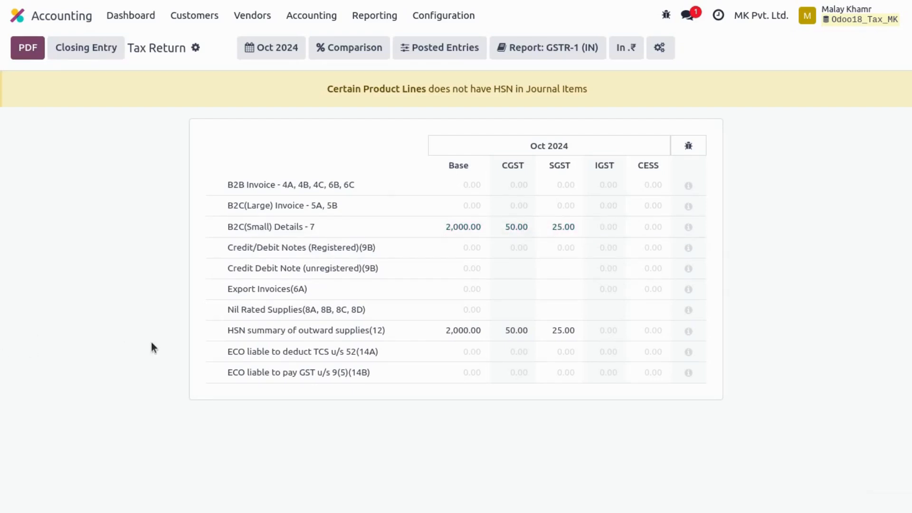
- Add the SGST tax grid to the 100% of tax invoice distribution line of 5% GST's child tax 2.5% SGST S, and save
{"action": "left_click", "coordinate": [420, 15]}
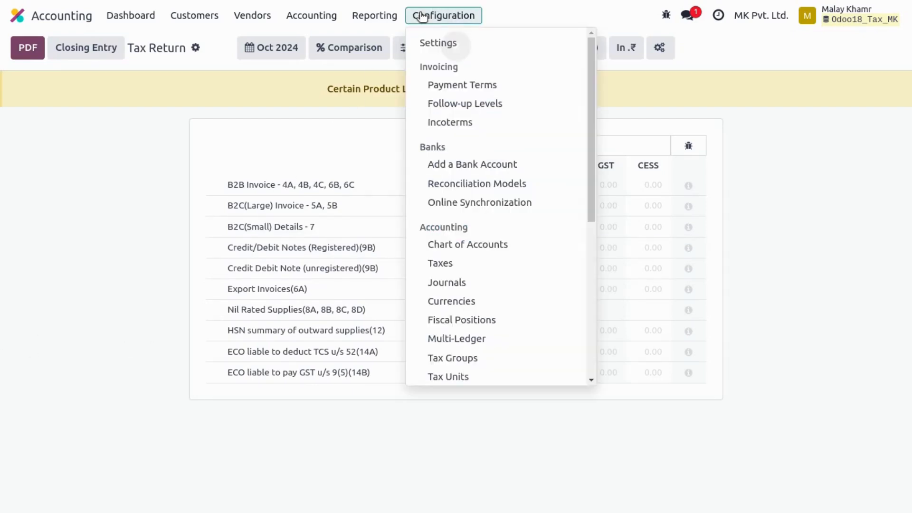
{"action": "left_click", "coordinate": [461, 265]}
{"action": "left_click", "coordinate": [100, 123]}
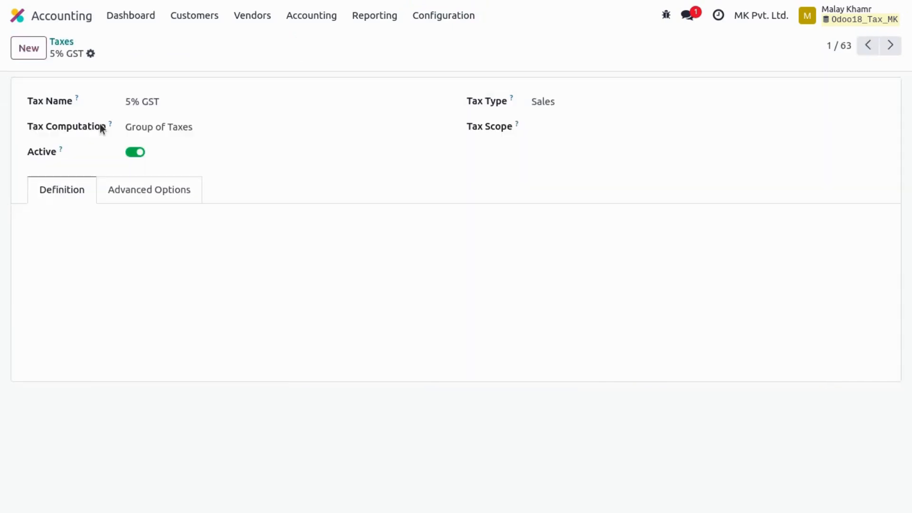
{"action": "left_click", "coordinate": [215, 245]}
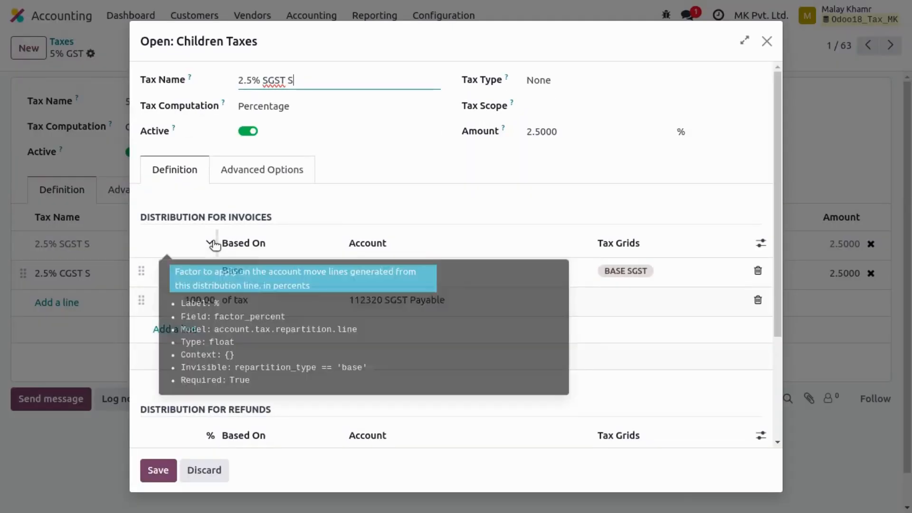
{"action": "left_click", "coordinate": [632, 300]}
{"action": "type", "text": "sgs"}
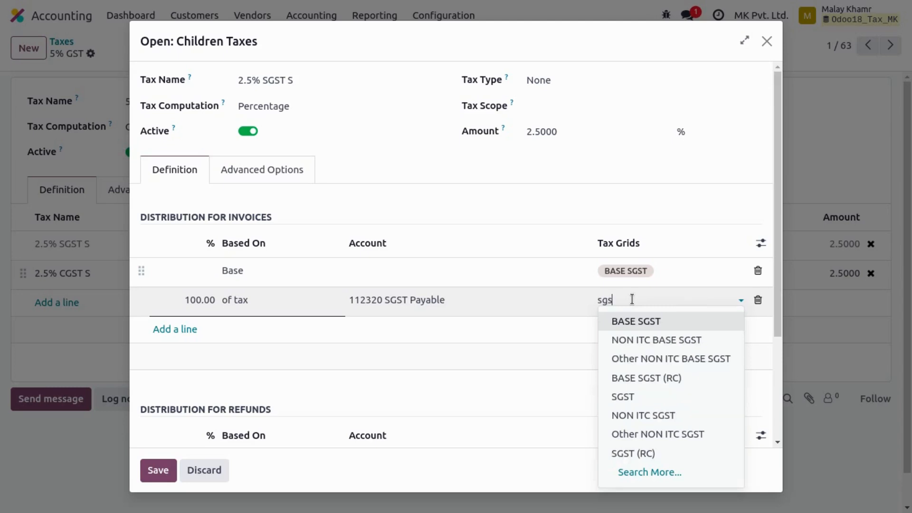
{"action": "left_click", "coordinate": [633, 398]}
{"action": "left_click", "coordinate": [162, 473]}
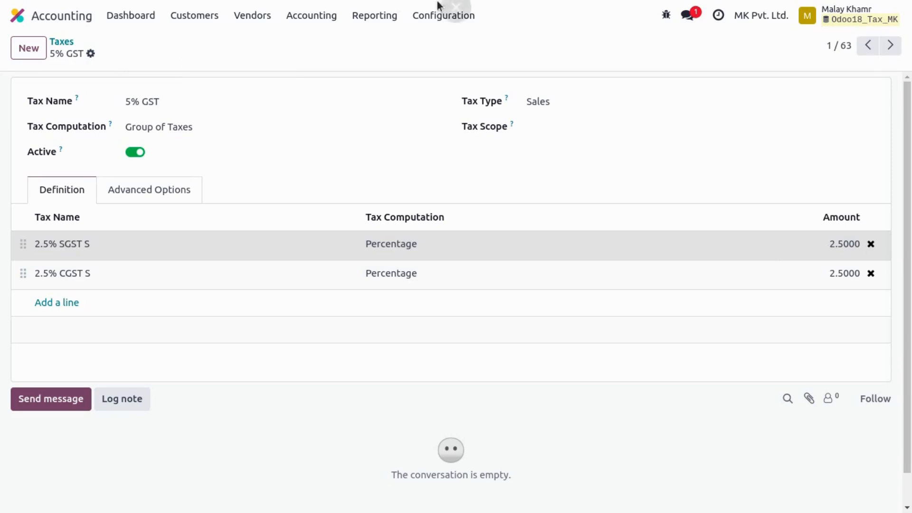
- Update the tax tags on existing journal entries starting from 10/01/2024 through the Accounting settings
{"action": "left_click", "coordinate": [448, 15]}
{"action": "left_click", "coordinate": [431, 42]}
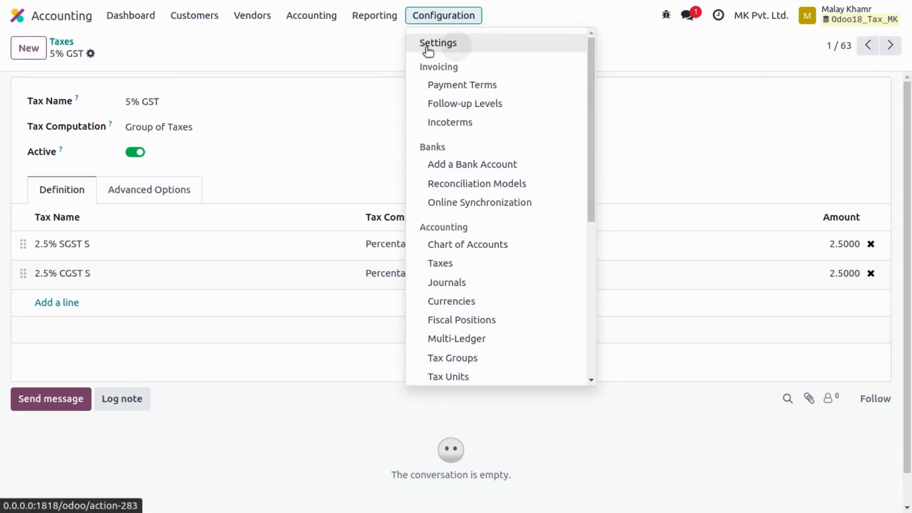
{"action": "scroll", "coordinate": [428, 309], "scroll_direction": "down", "scroll_amount": 5}
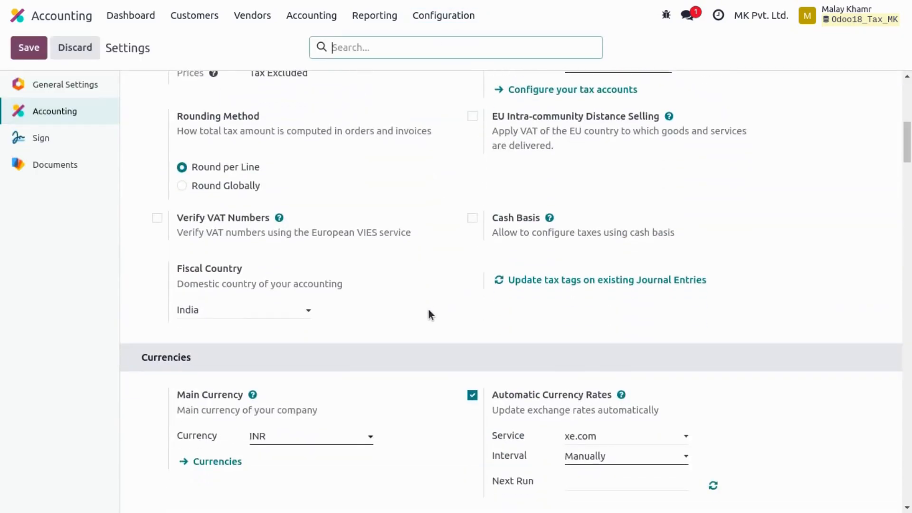
{"action": "scroll", "coordinate": [429, 309], "scroll_direction": "down", "scroll_amount": 2}
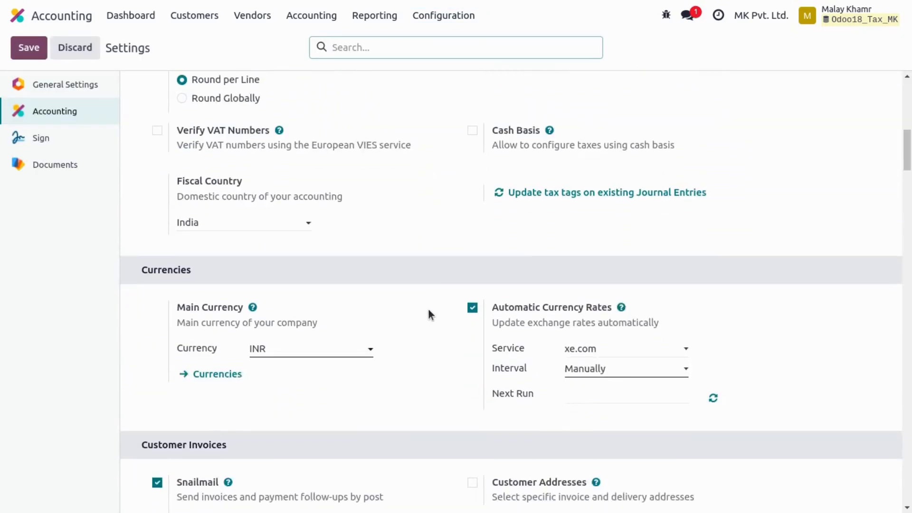
{"action": "left_click", "coordinate": [536, 194]}
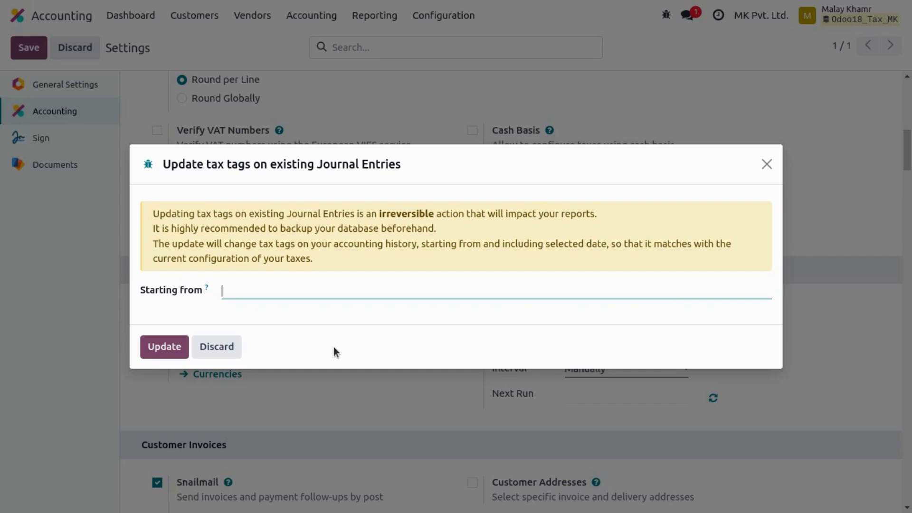
{"action": "left_click", "coordinate": [237, 289]}
{"action": "left_click", "coordinate": [475, 399]}
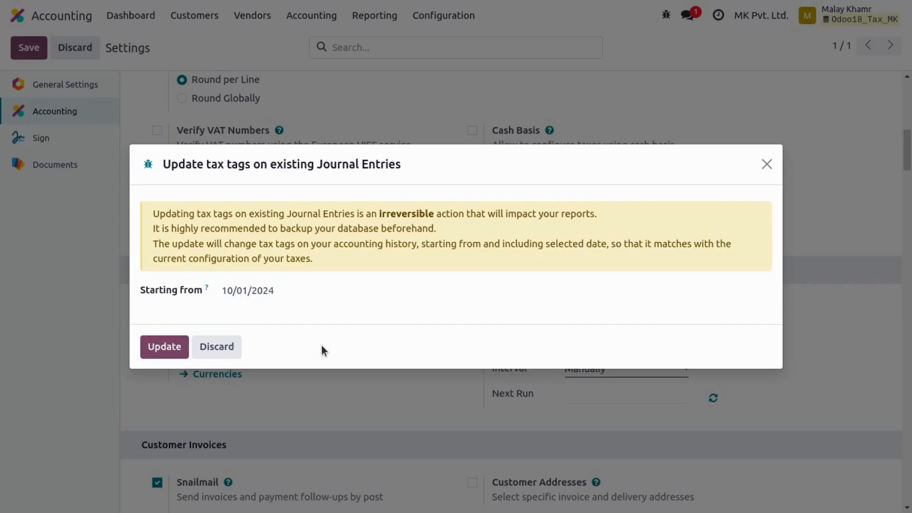
{"action": "left_click", "coordinate": [157, 346]}
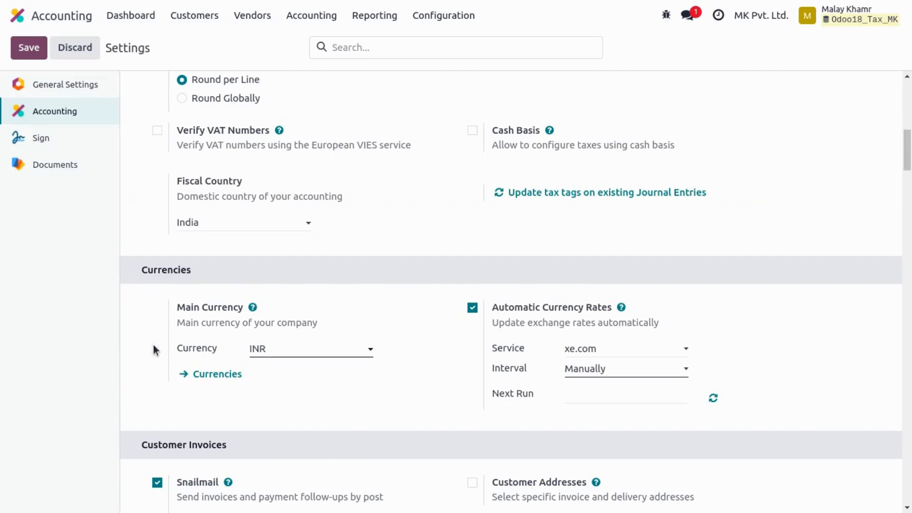
- Inspect the tax grids on the second invoice's journal items and recheck the SGST amounts in the Tax Return report
{"action": "left_click", "coordinate": [190, 16]}
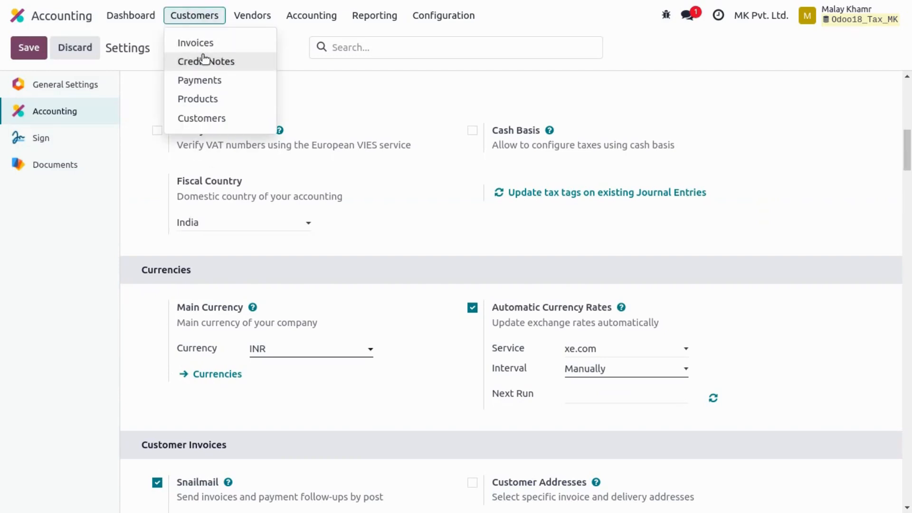
{"action": "left_click", "coordinate": [209, 44]}
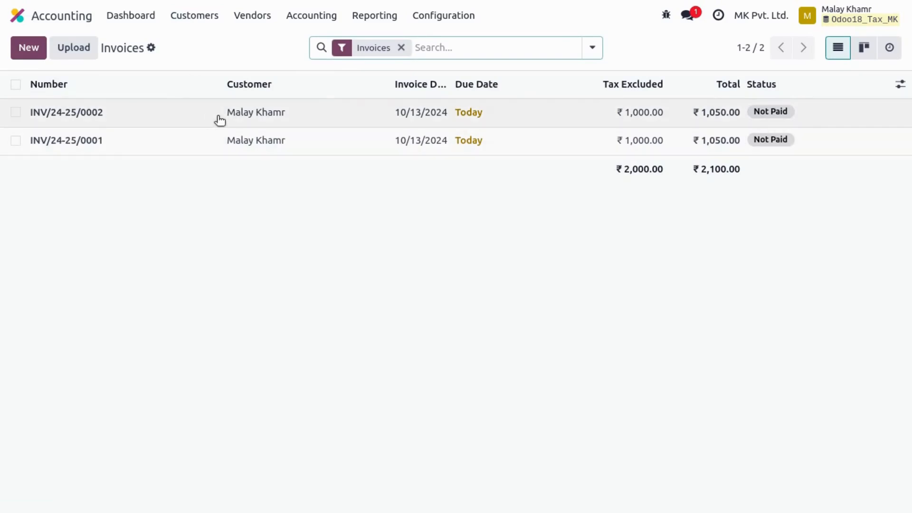
{"action": "left_click", "coordinate": [220, 119]}
{"action": "left_click", "coordinate": [165, 281]}
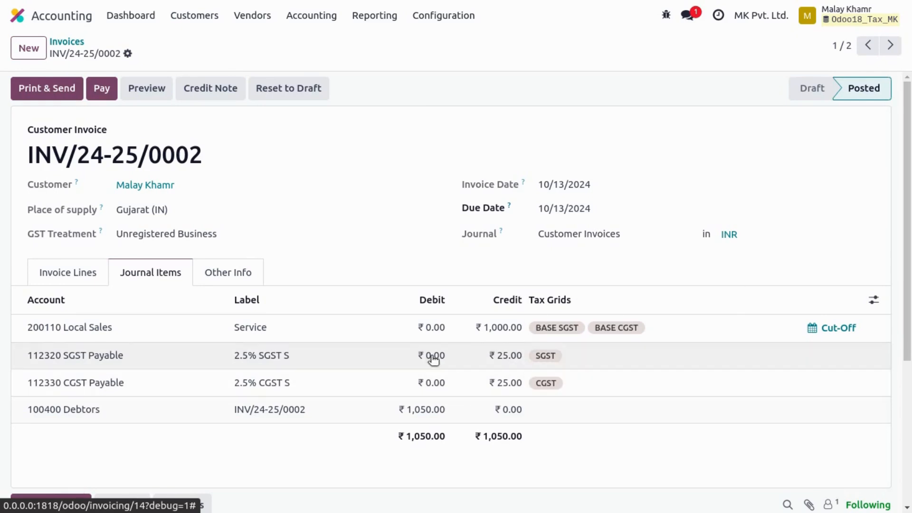
{"action": "left_click", "coordinate": [365, 17]}
{"action": "left_click", "coordinate": [391, 138]}
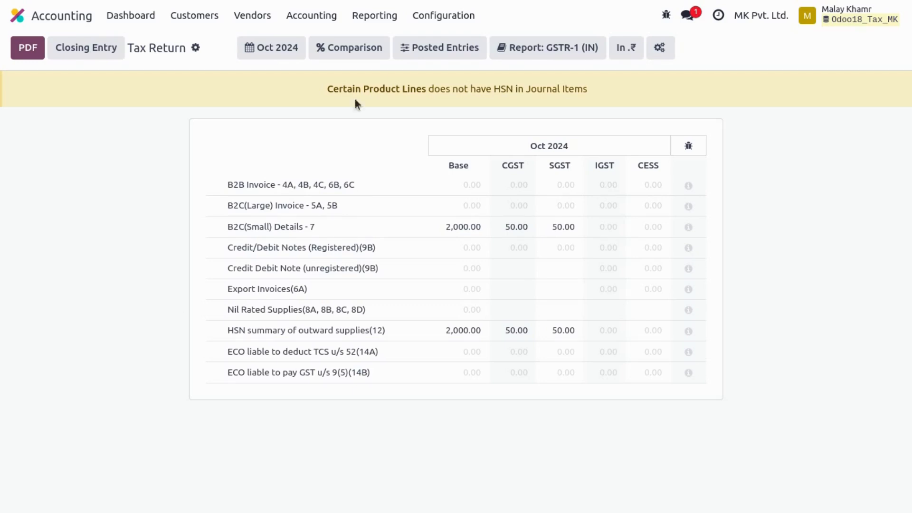
- Review the invoice distribution tax grids of 5% GST's child tax 2.5% SGST S, and return to the home screen
{"action": "left_click", "coordinate": [454, 19]}
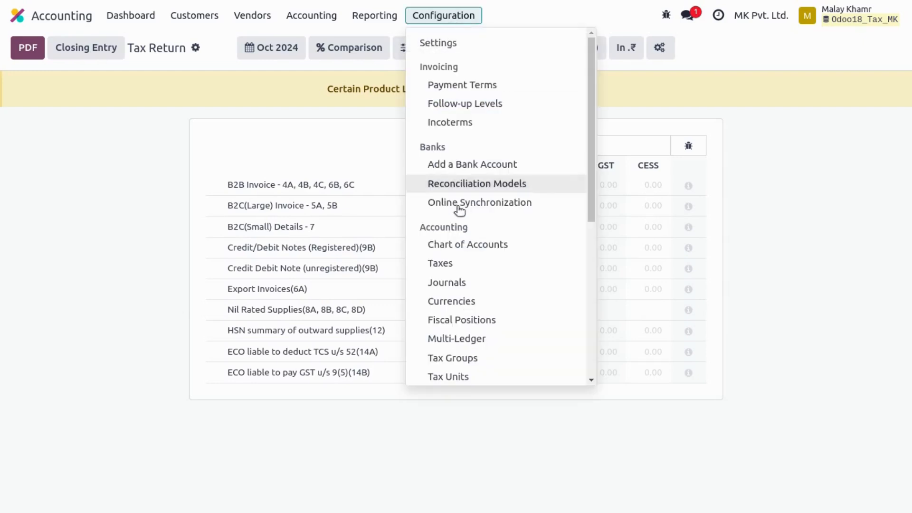
{"action": "left_click", "coordinate": [460, 263]}
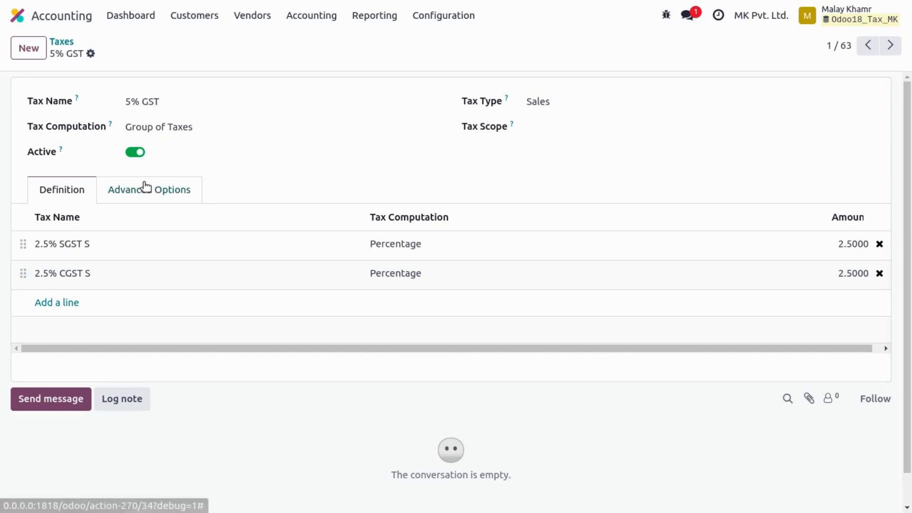
{"action": "left_click", "coordinate": [91, 242]}
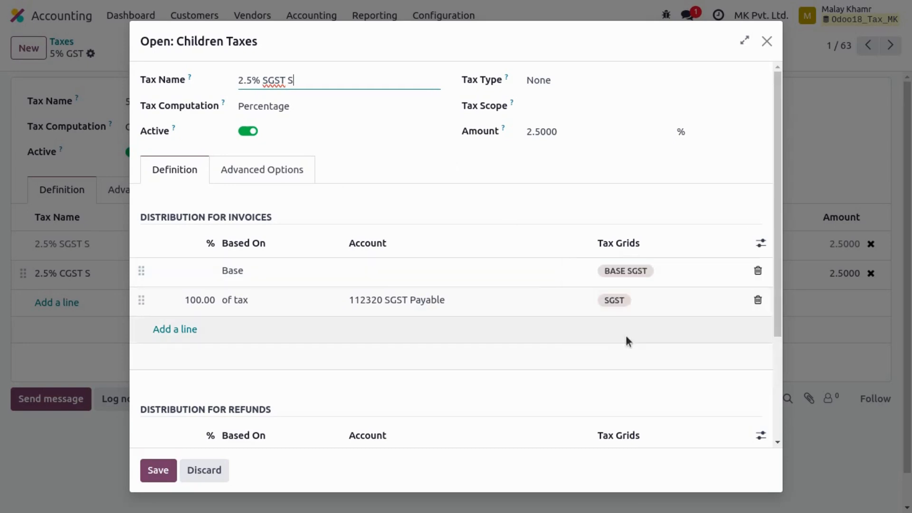
{"action": "left_click", "coordinate": [767, 42]}
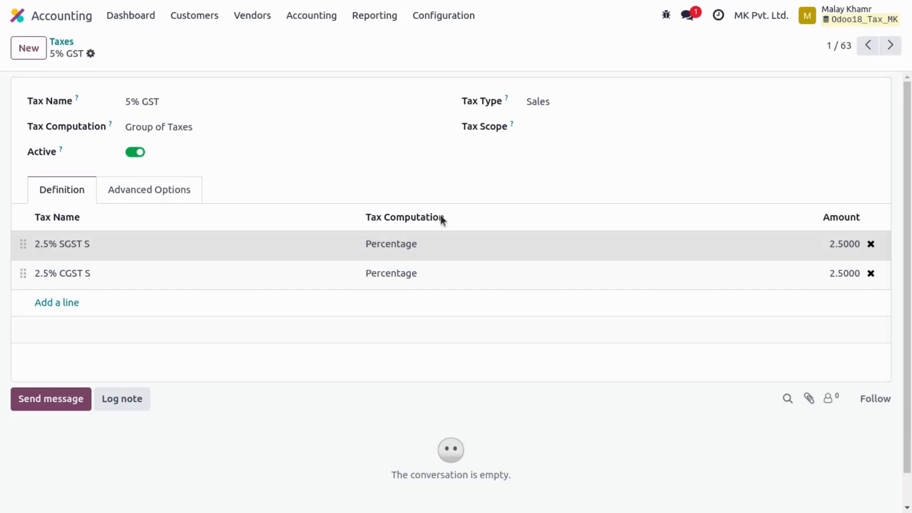
{"action": "left_click", "coordinate": [61, 43]}
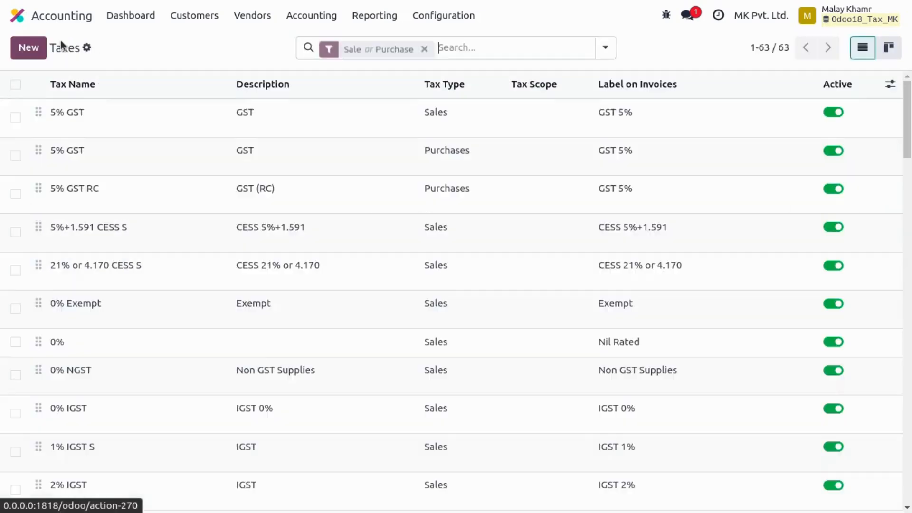
{"action": "left_click", "coordinate": [11, 13]}
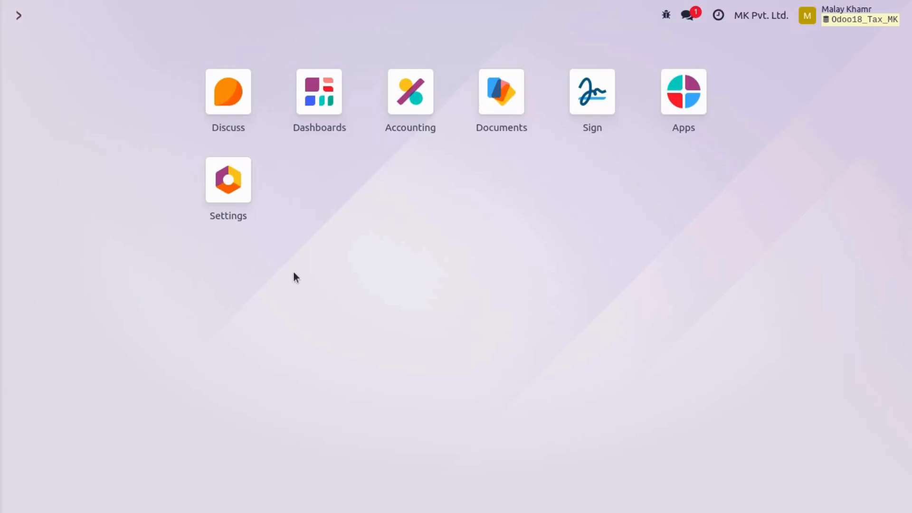